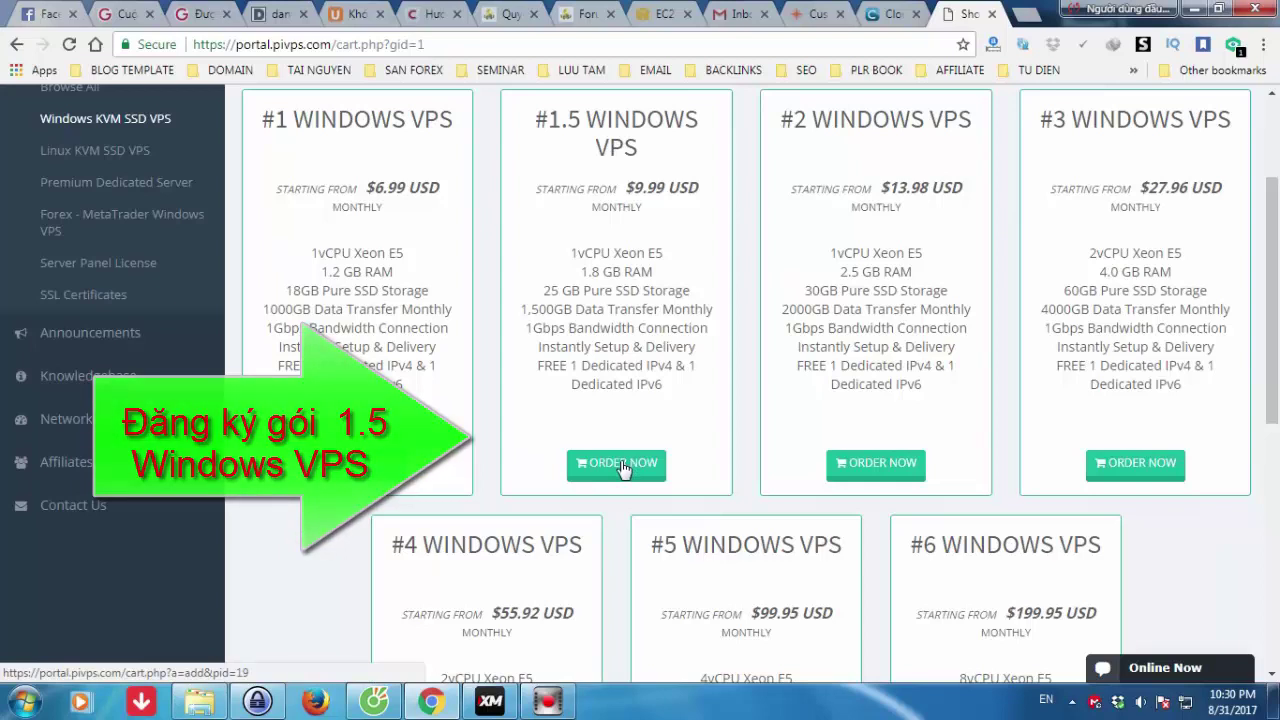
# - Order the #1.5 Windows VPS plan from the Windows KVM SSD VPS listing
pyautogui.click(620, 465)
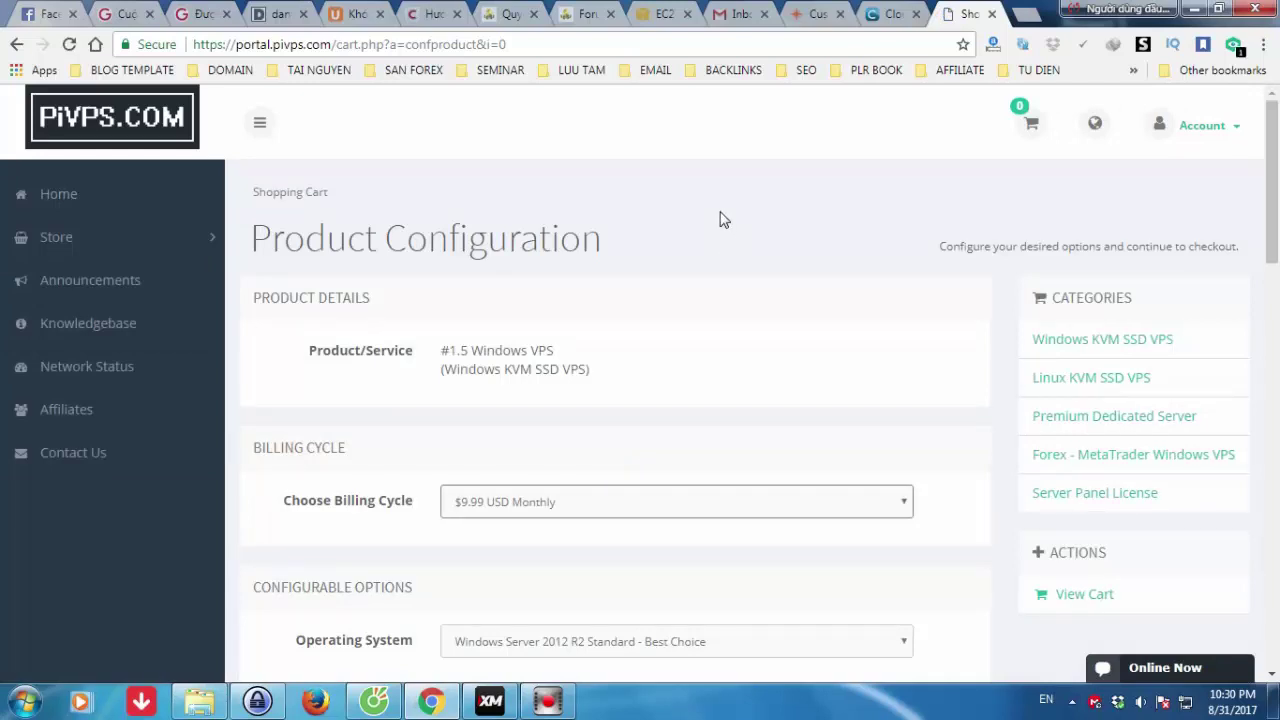
# - Choose Europe - Germany as the data center, leaving Windows Server 2012 R2 Standard as OS
pyautogui.scroll(-1, 724, 220)
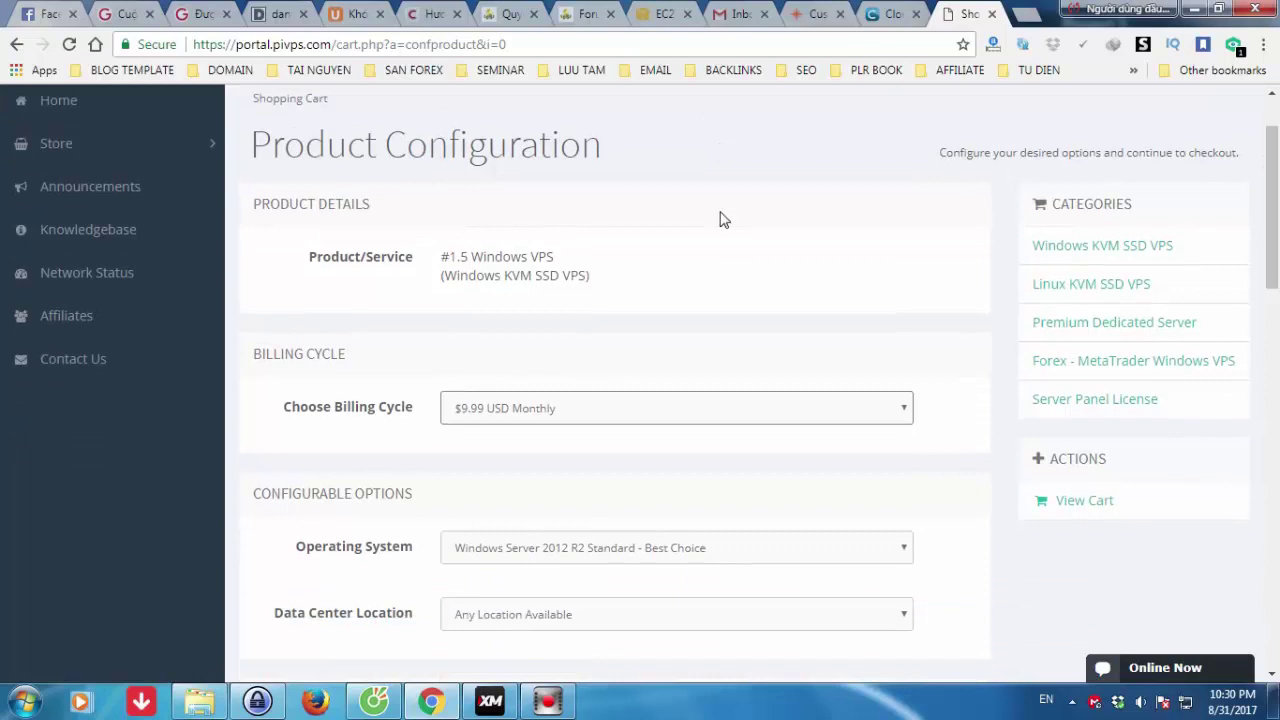
pyautogui.scroll(-1, 724, 220)
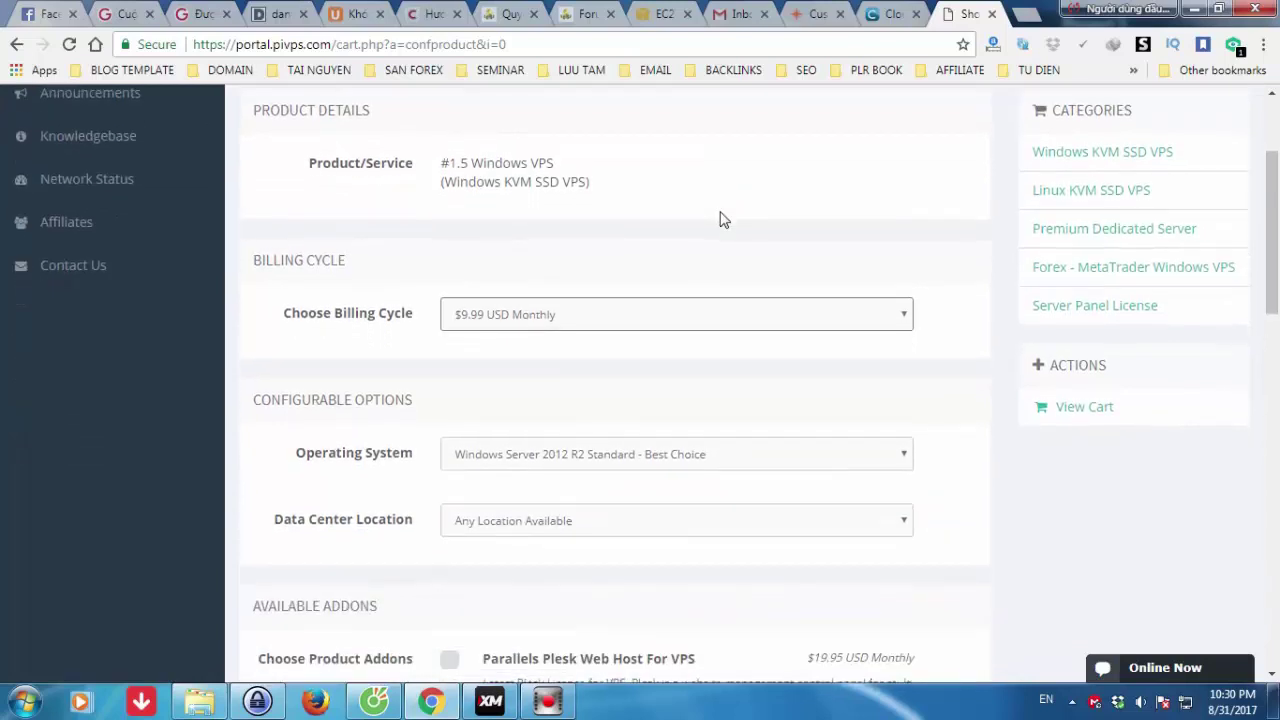
pyautogui.scroll(-1, 724, 220)
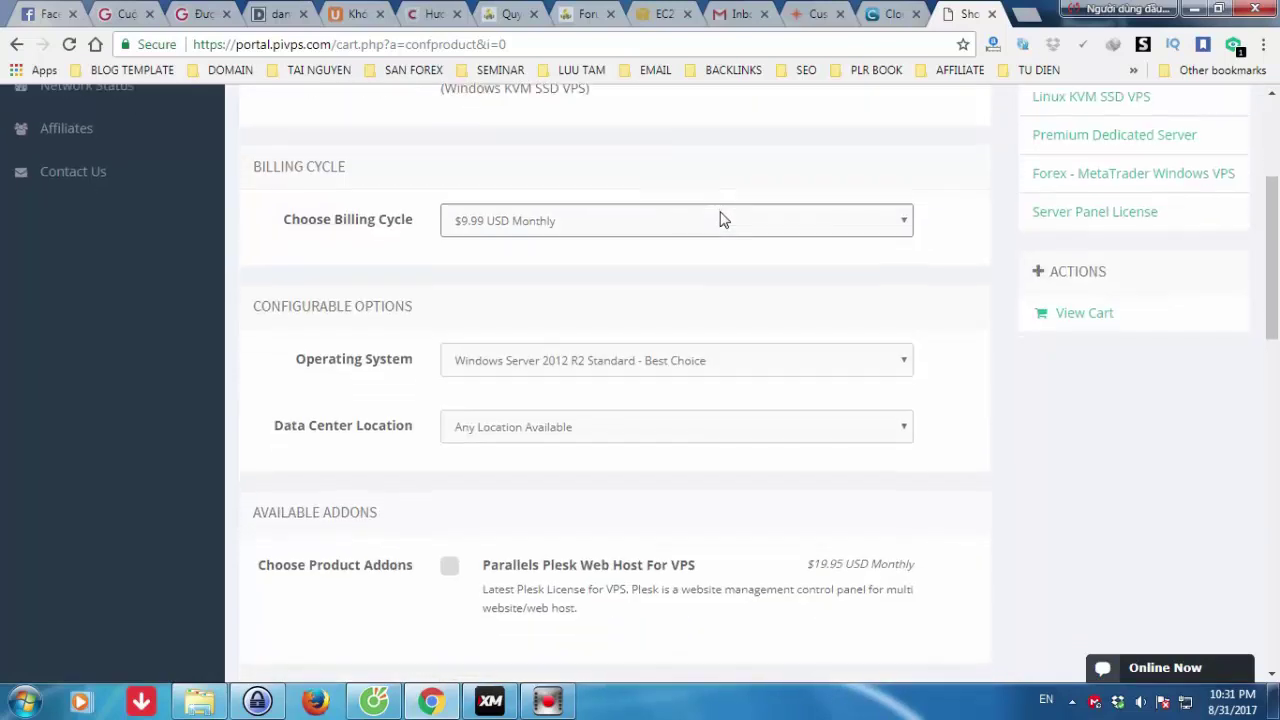
pyautogui.click(893, 366)
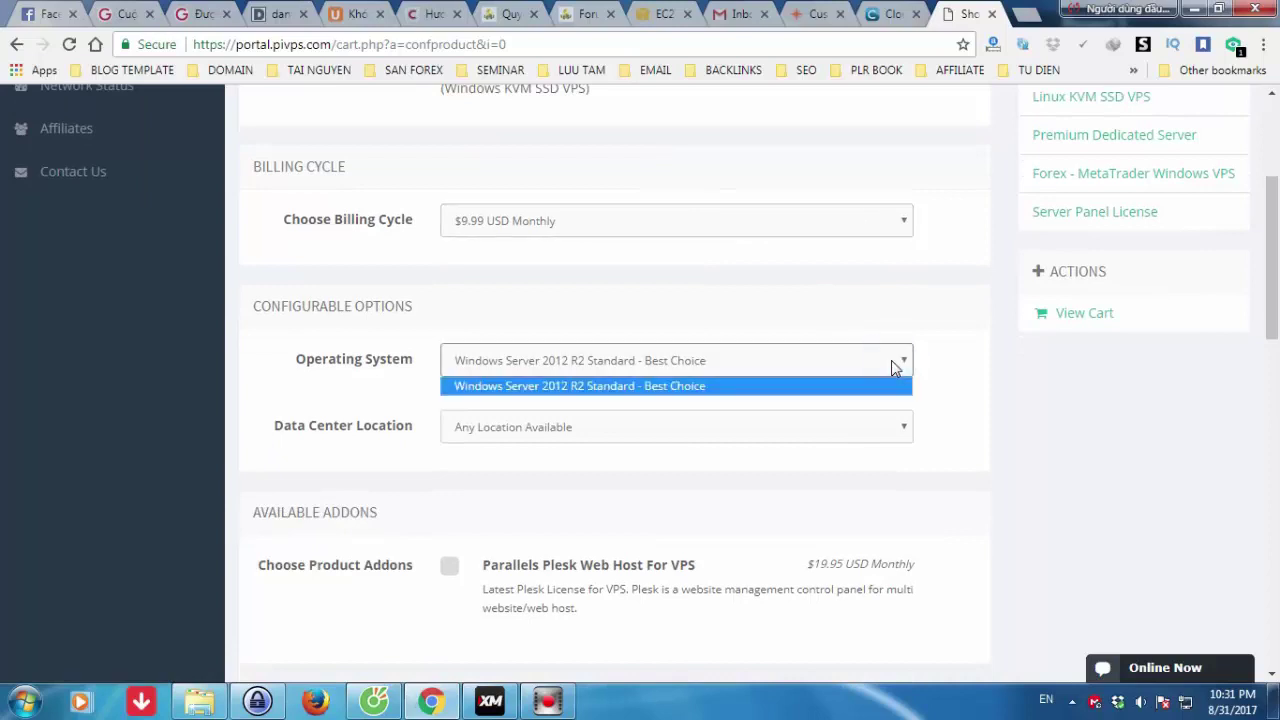
pyautogui.click(982, 328)
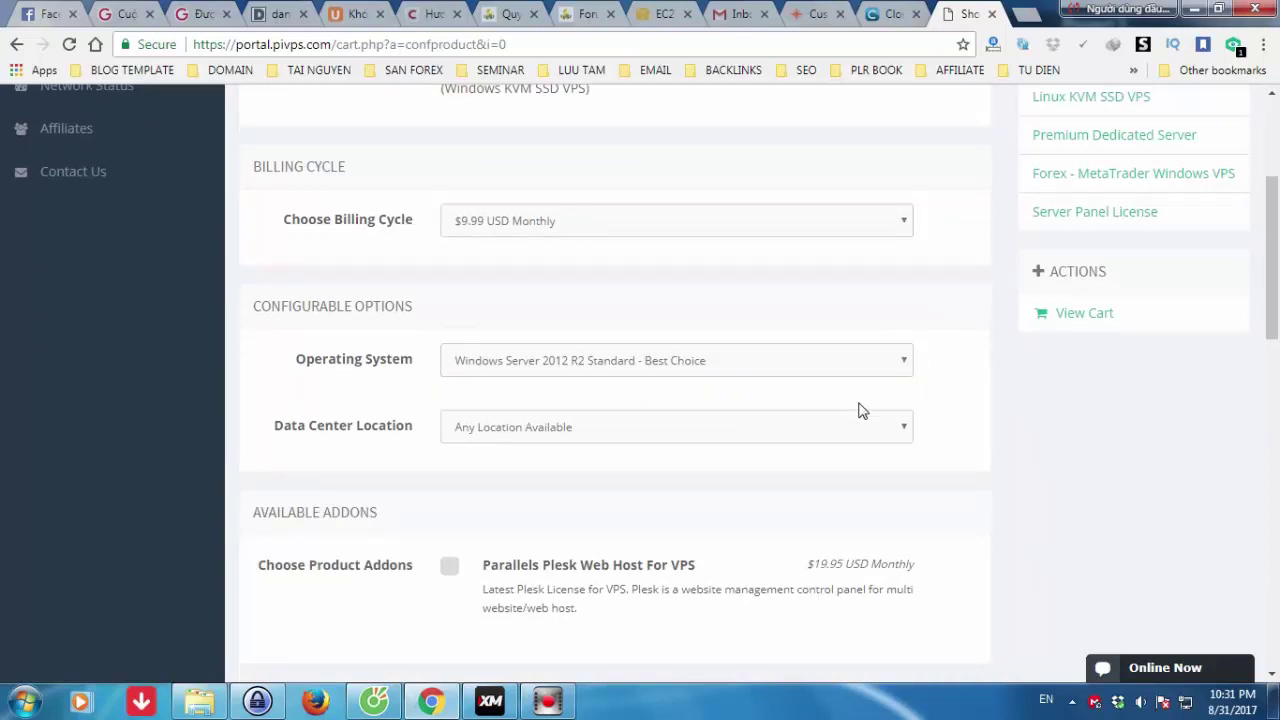
pyautogui.click(895, 432)
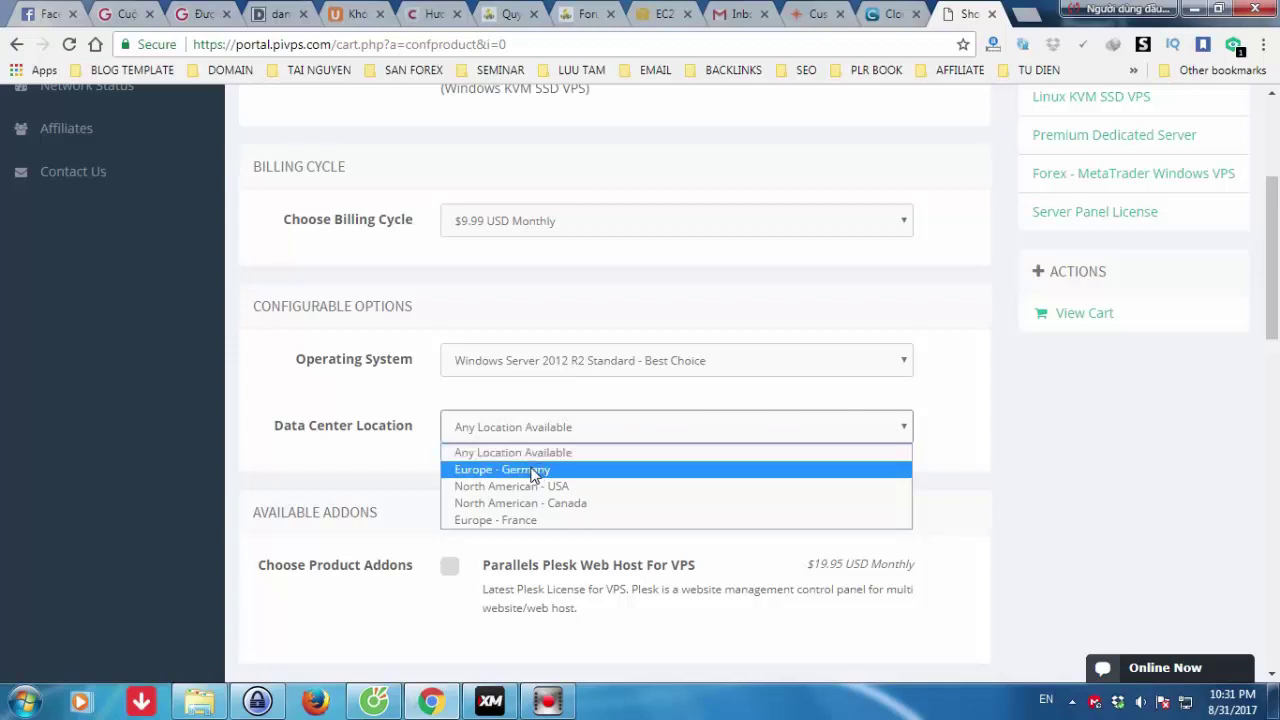
pyautogui.click(533, 470)
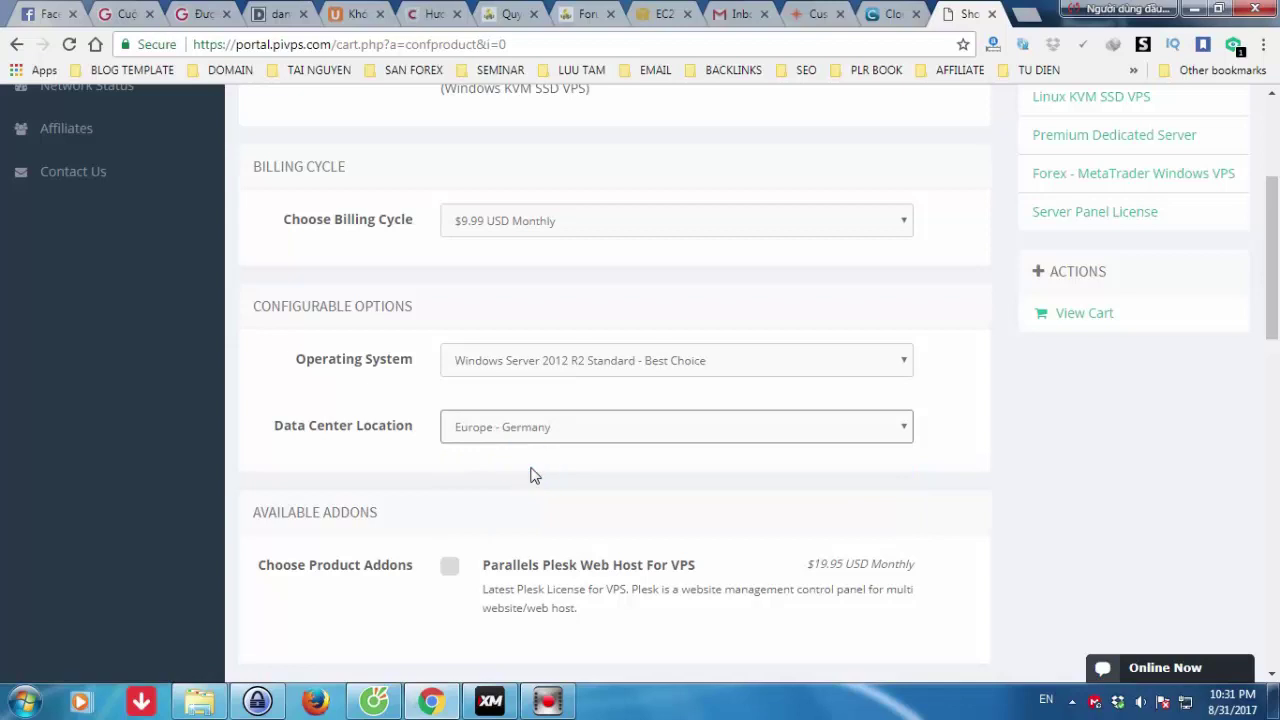
# - Skip the SSL options and continue to add the #1.5 Windows VPS to the cart
pyautogui.scroll(-2, 533, 476)
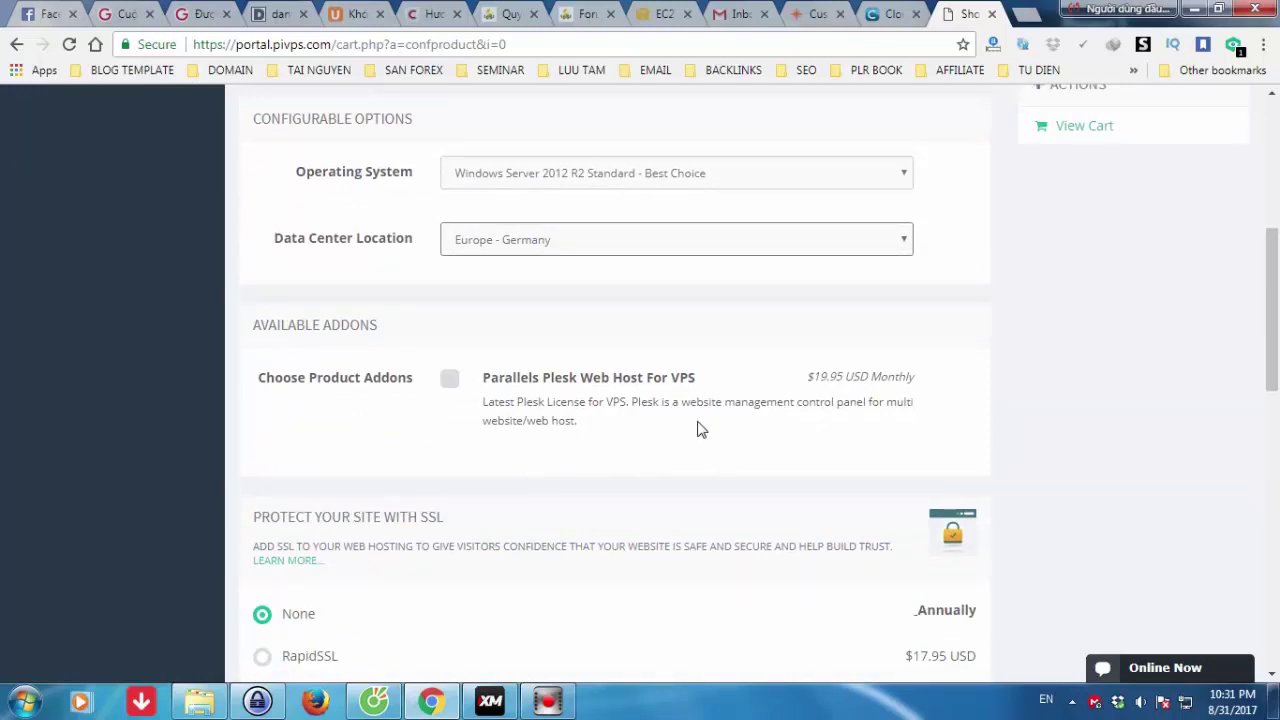
pyautogui.scroll(-1, 700, 429)
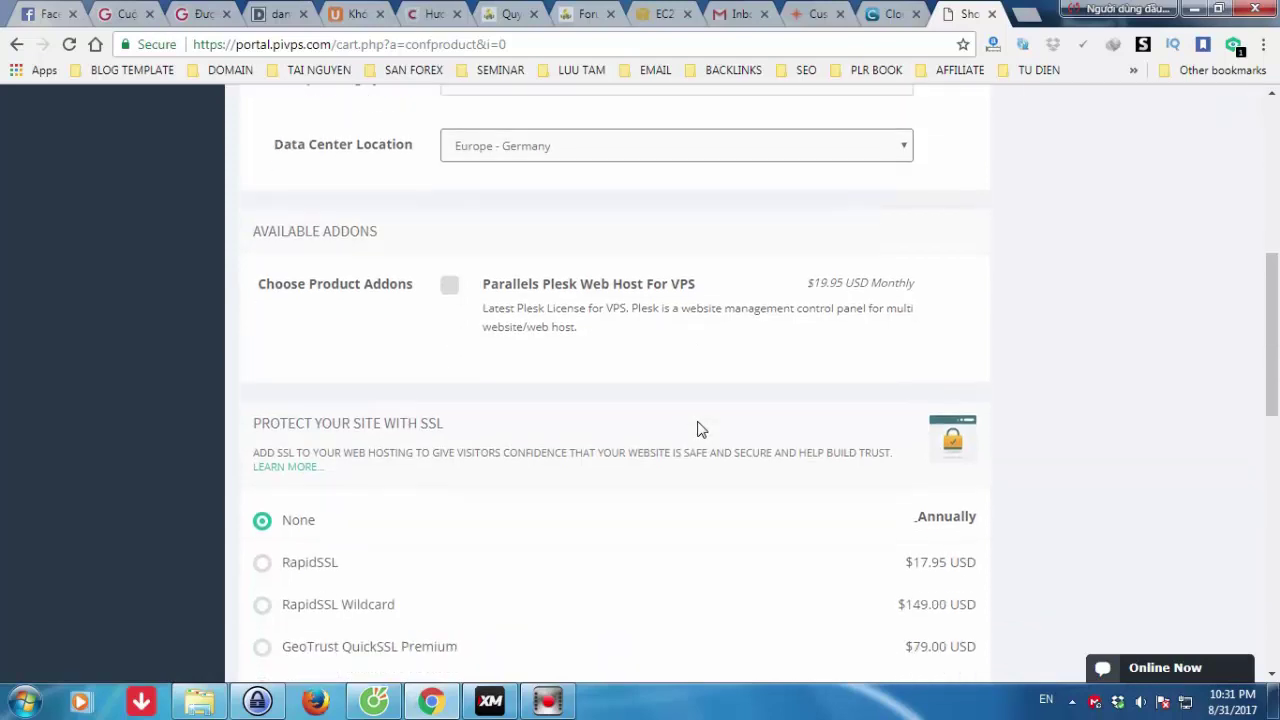
pyautogui.scroll(-1, 700, 429)
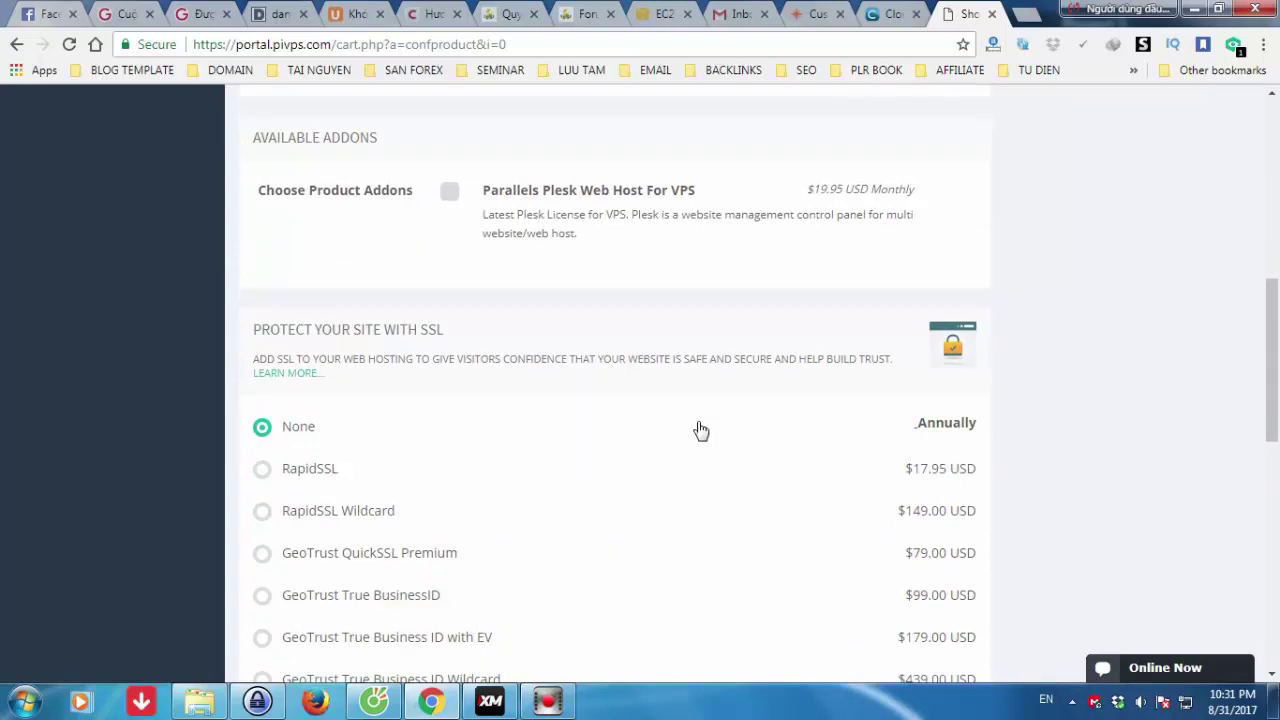
pyautogui.scroll(-1, 700, 429)
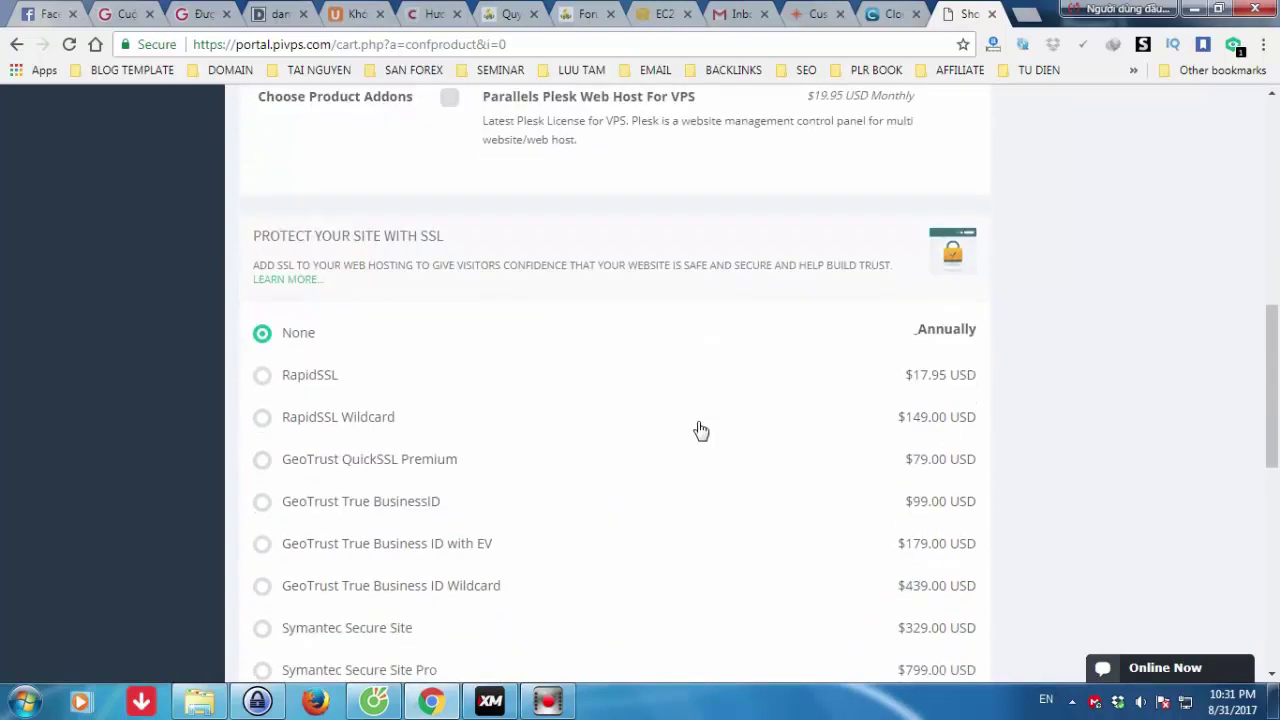
pyautogui.scroll(-1, 700, 429)
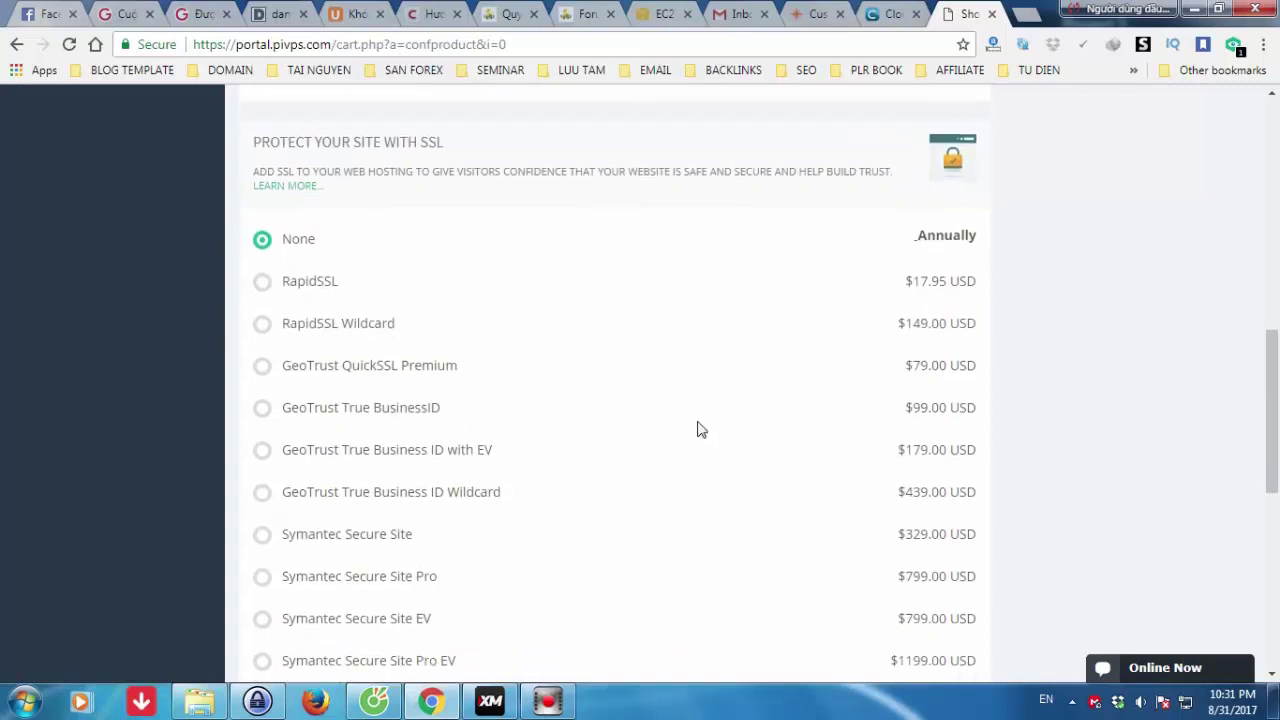
pyautogui.scroll(-1, 700, 429)
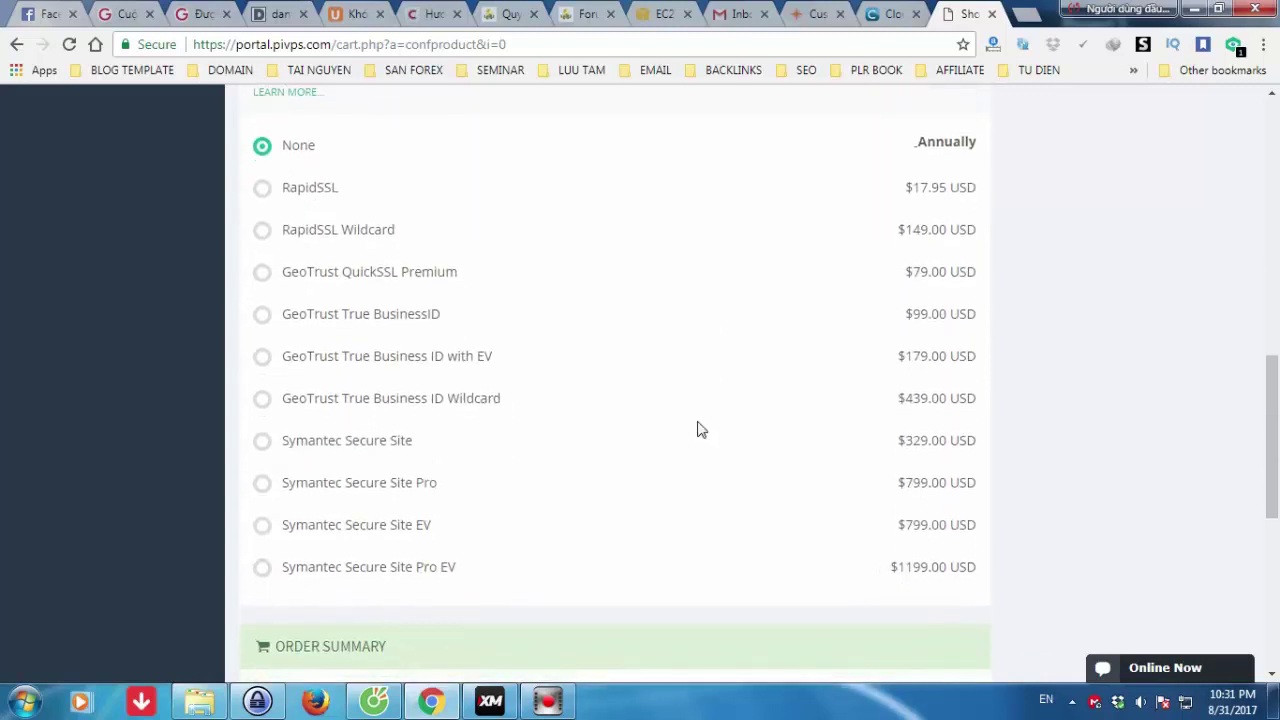
pyautogui.scroll(-2, 700, 429)
pyautogui.scroll(-2, 700, 429)
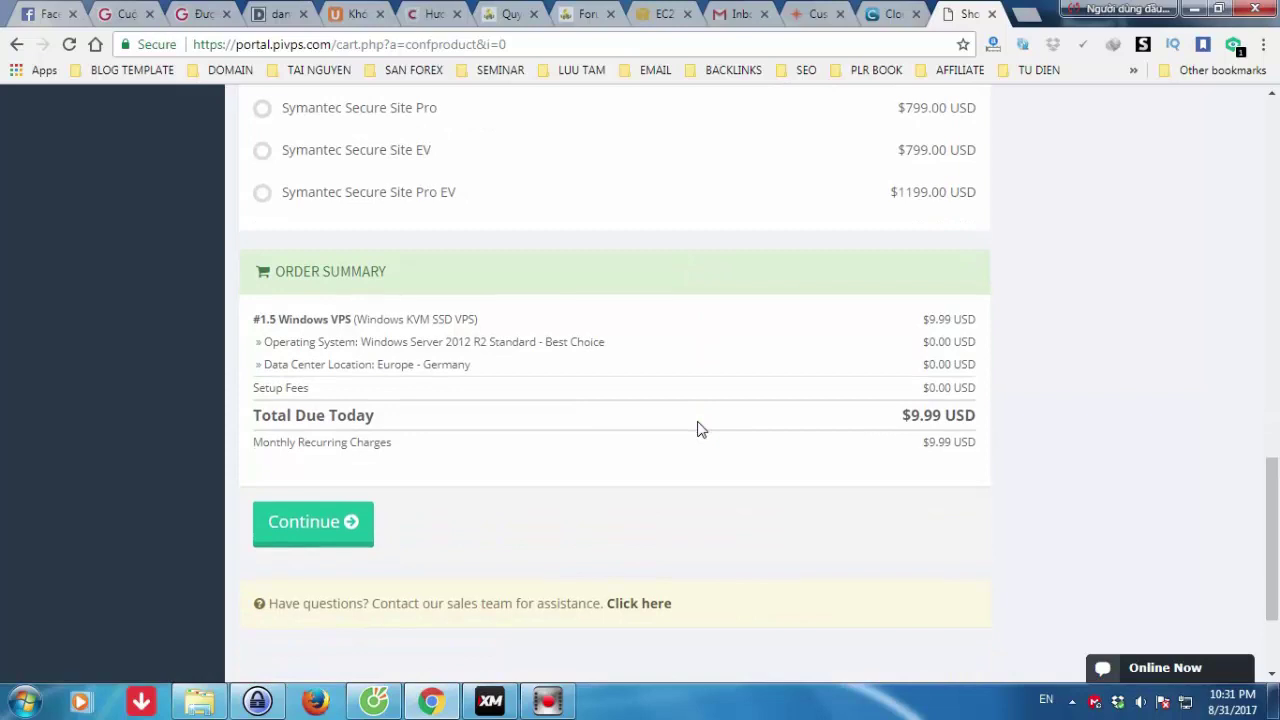
pyautogui.scroll(-2, 700, 429)
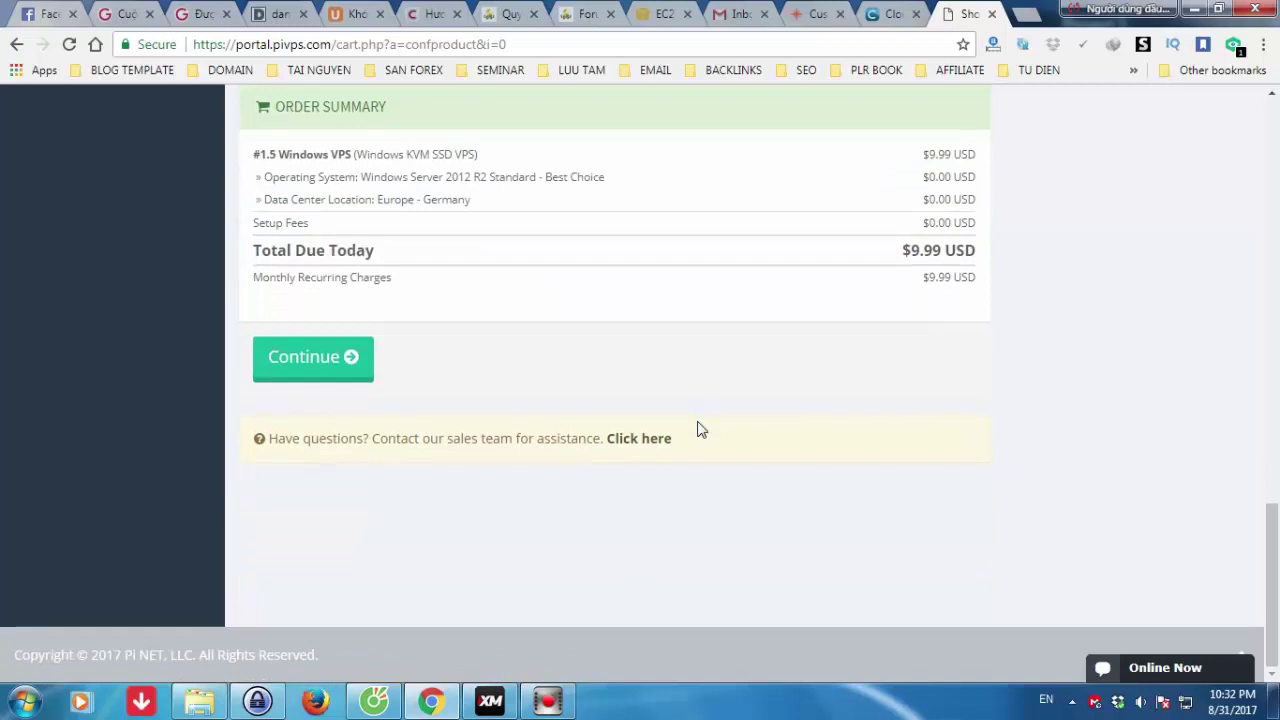
pyautogui.click(328, 364)
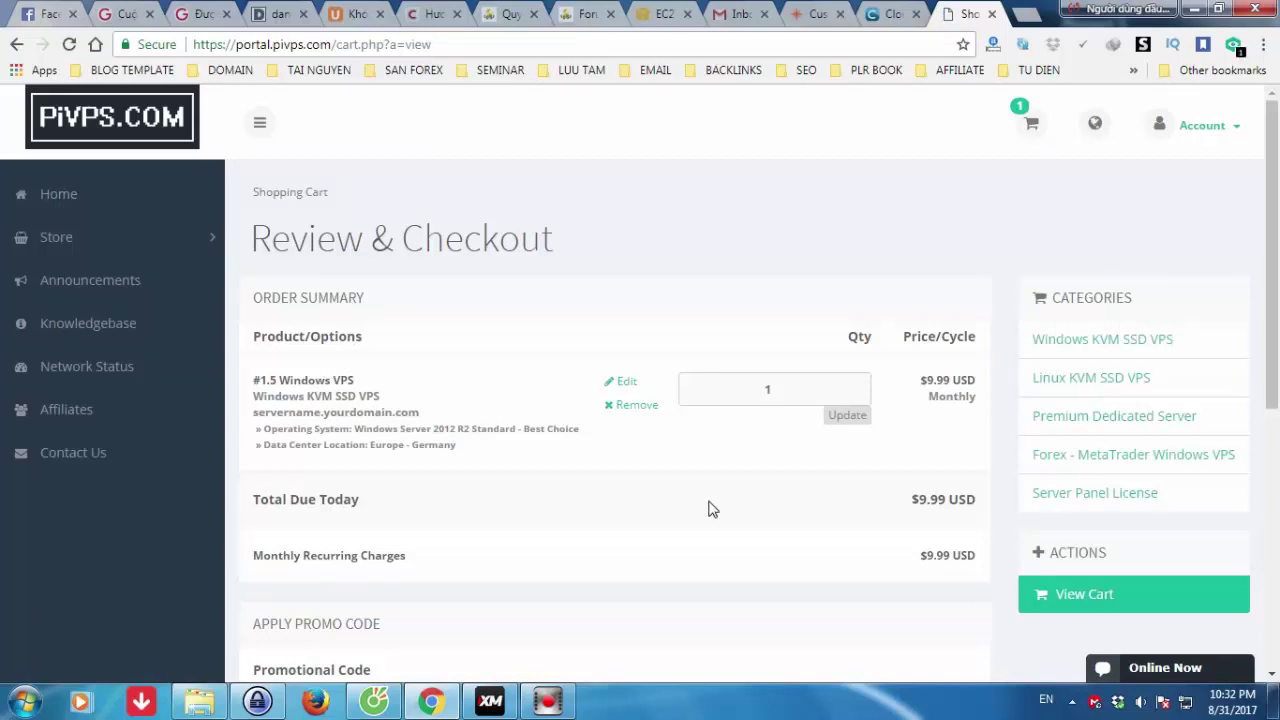
# - Review the cart's $9.99 monthly #1.5 Windows VPS and proceed to checkout
pyautogui.scroll(-1, 708, 509)
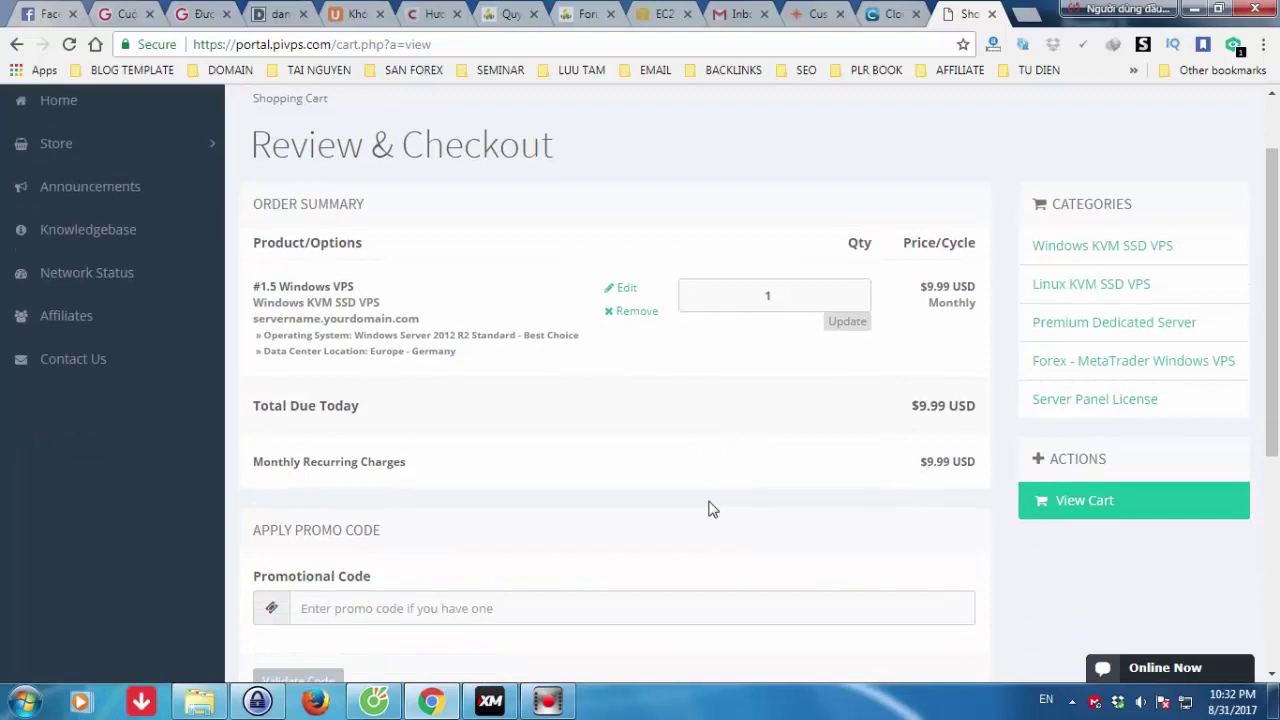
pyautogui.scroll(-3, 708, 509)
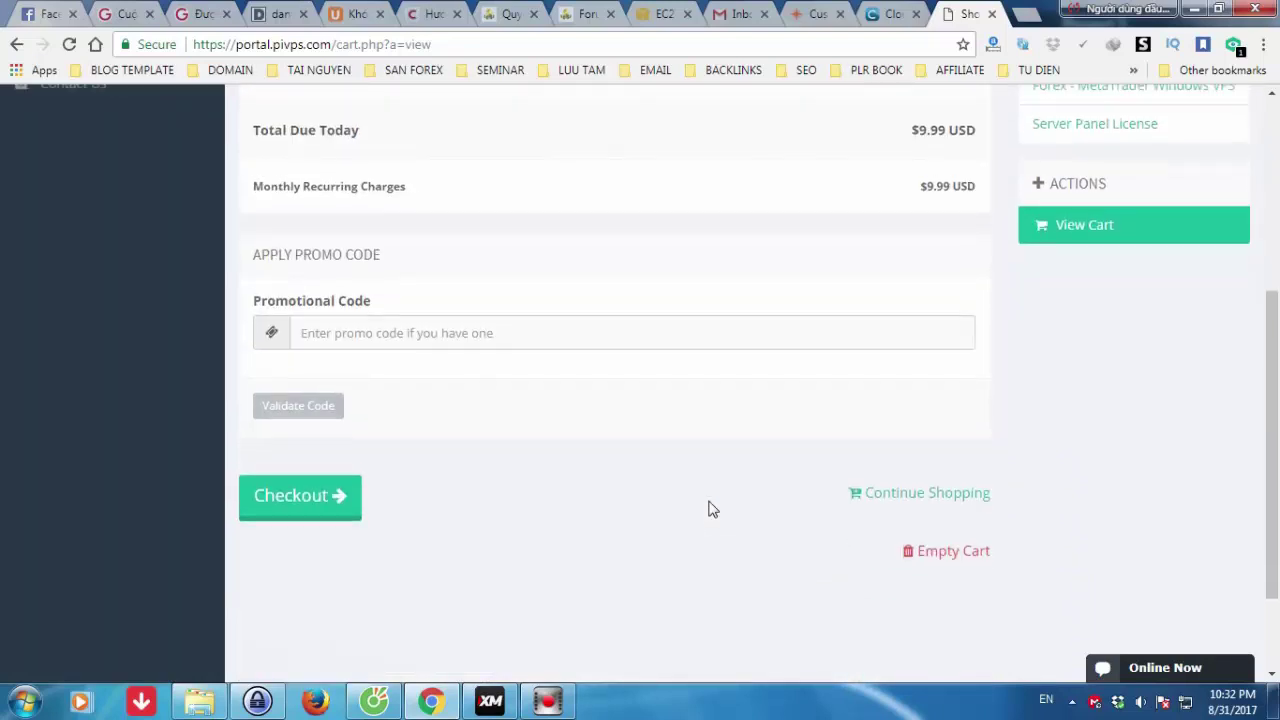
pyautogui.scroll(3, 708, 509)
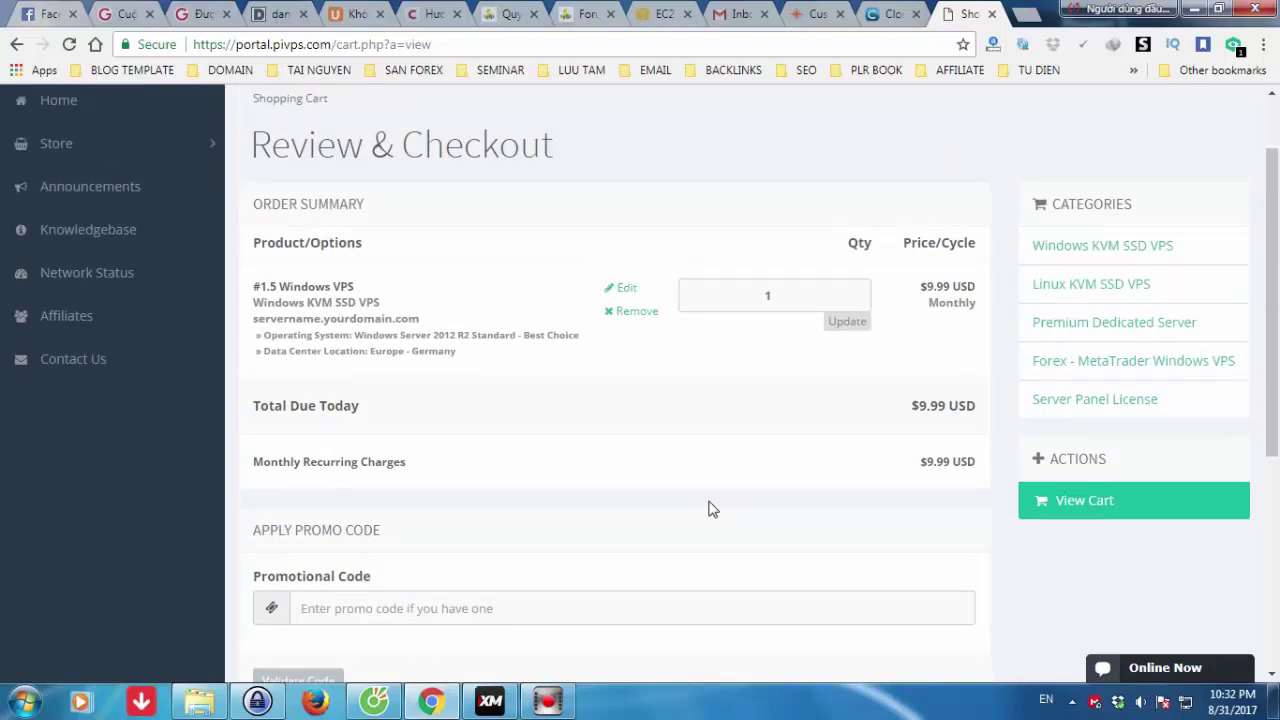
pyautogui.scroll(-5, 708, 509)
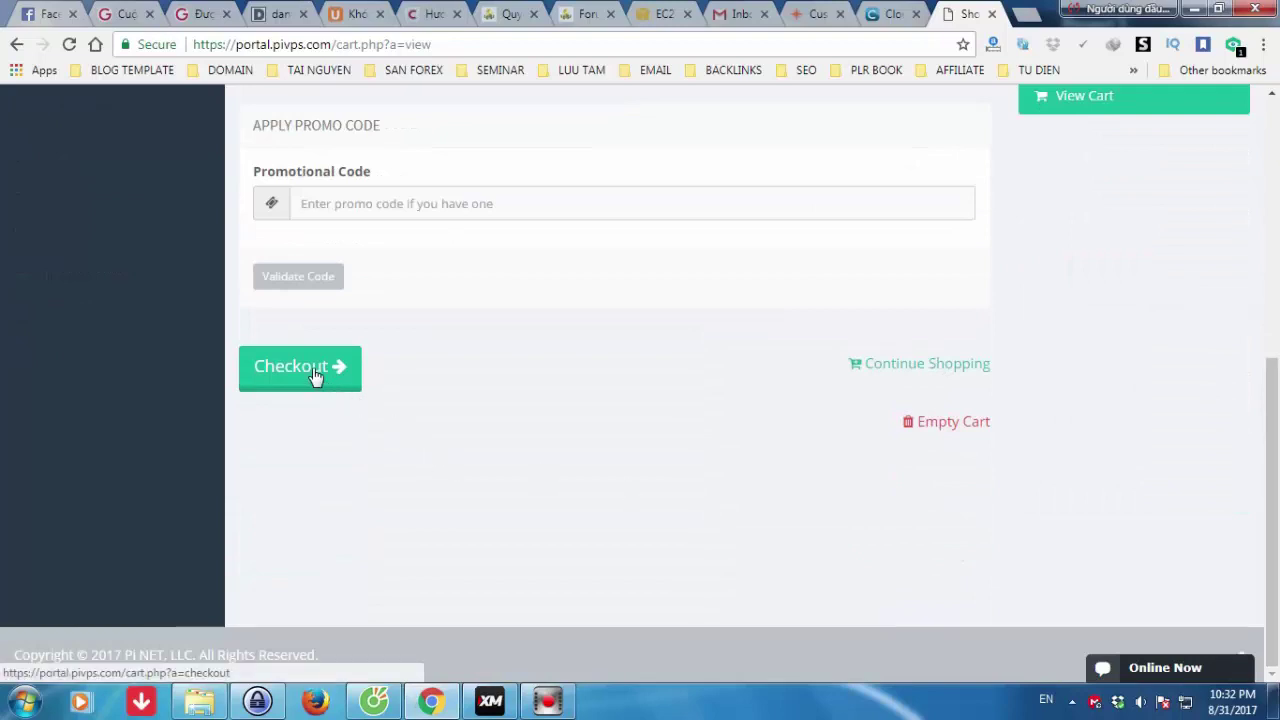
pyautogui.click(318, 376)
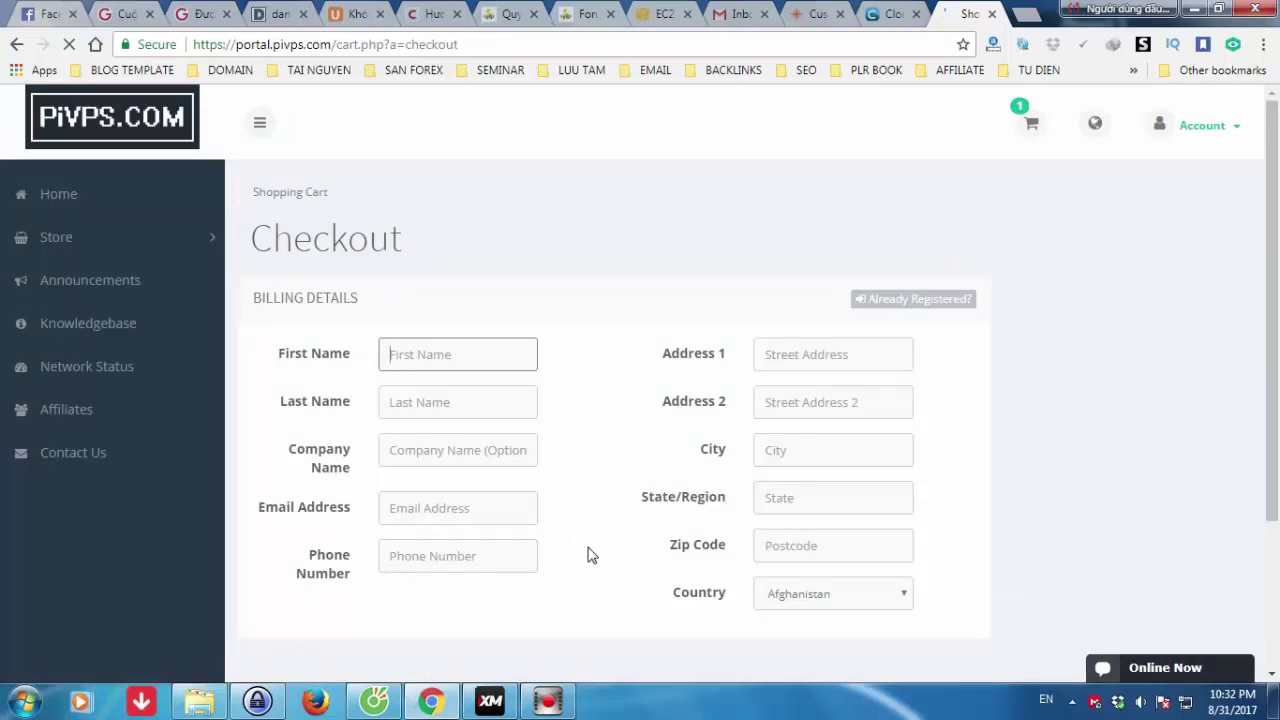
# - Enter the customer's first name, last name and company name in the billing form
pyautogui.press('Tab')
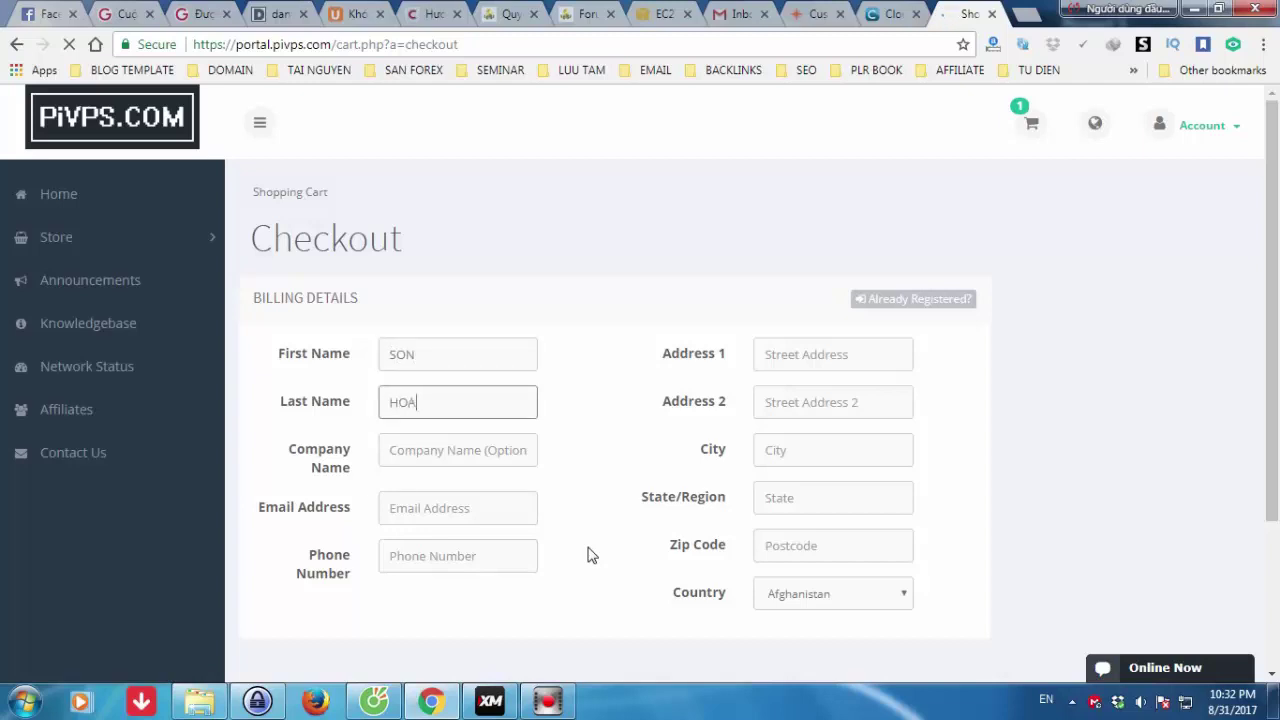
pyautogui.click(484, 456)
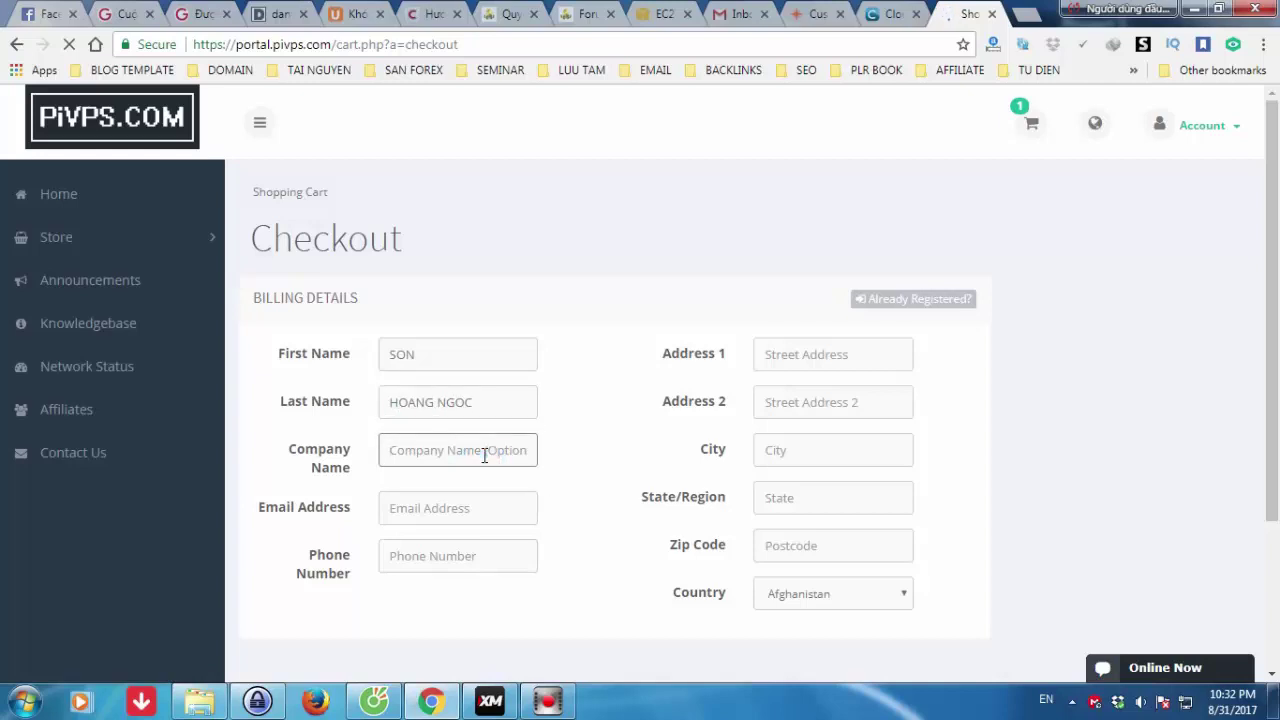
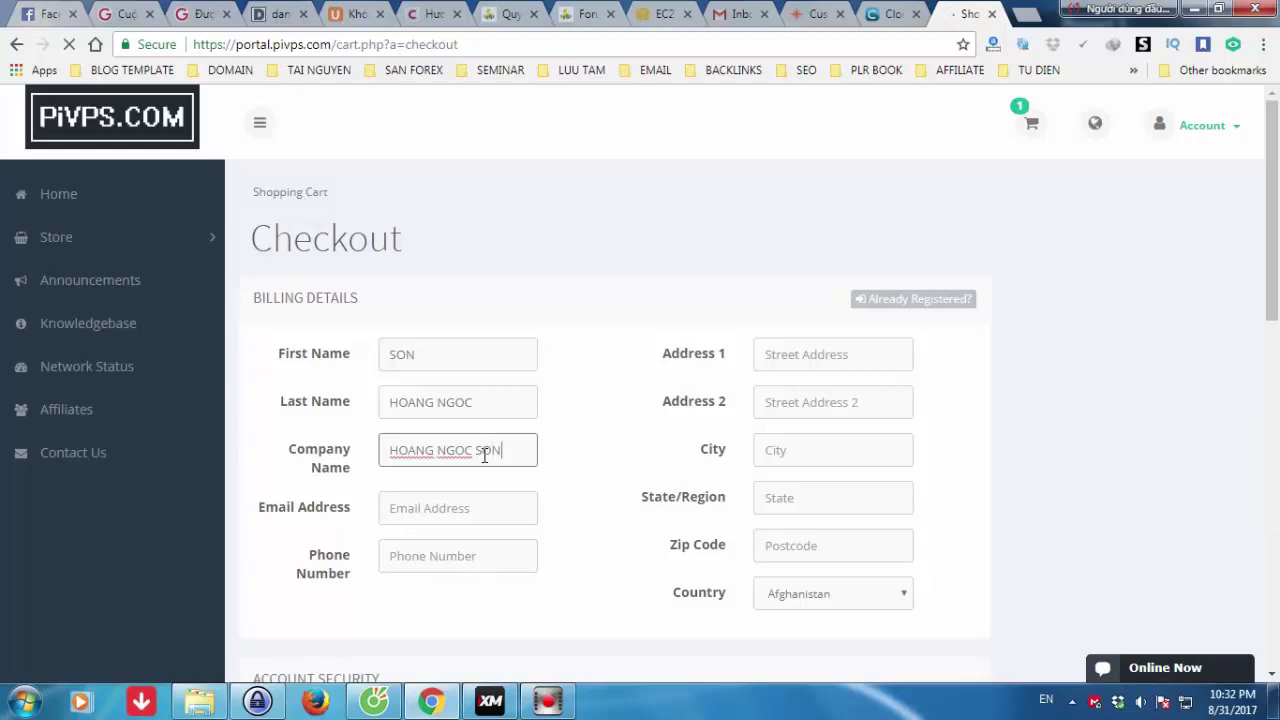
# - Fill the e-mail from the saved suggestion and enter the customer's phone number
pyautogui.click(425, 512)
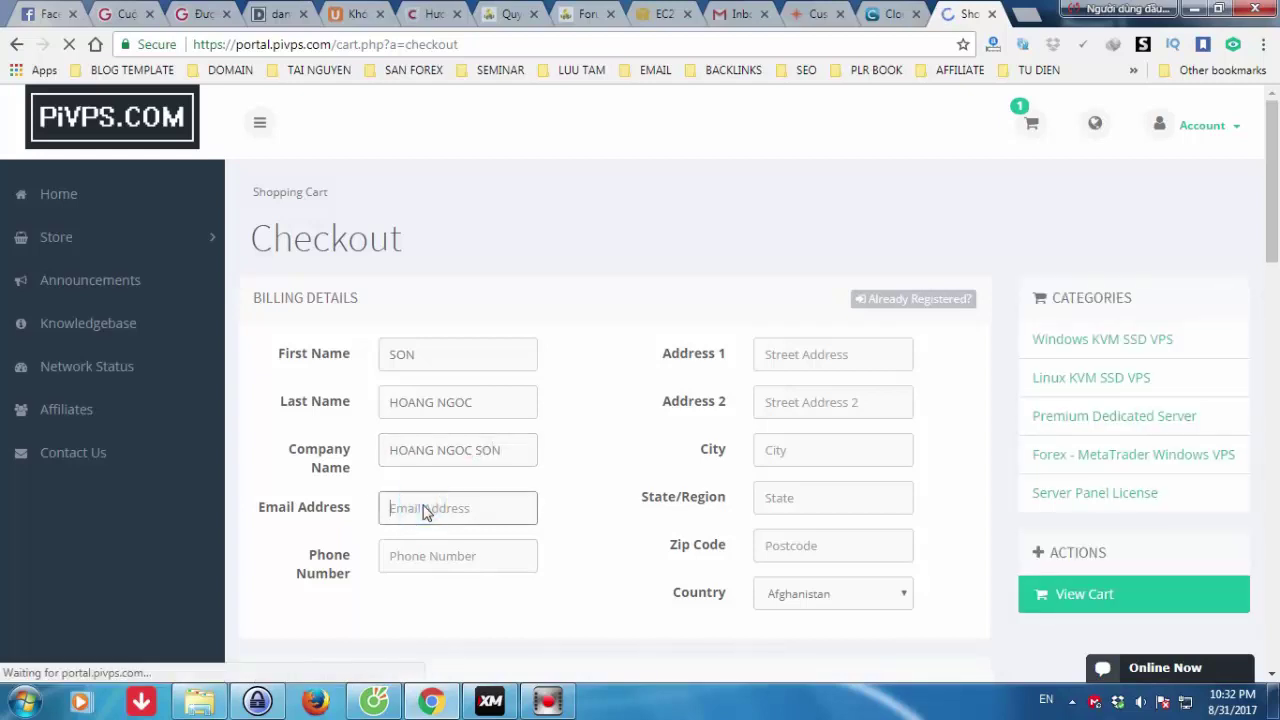
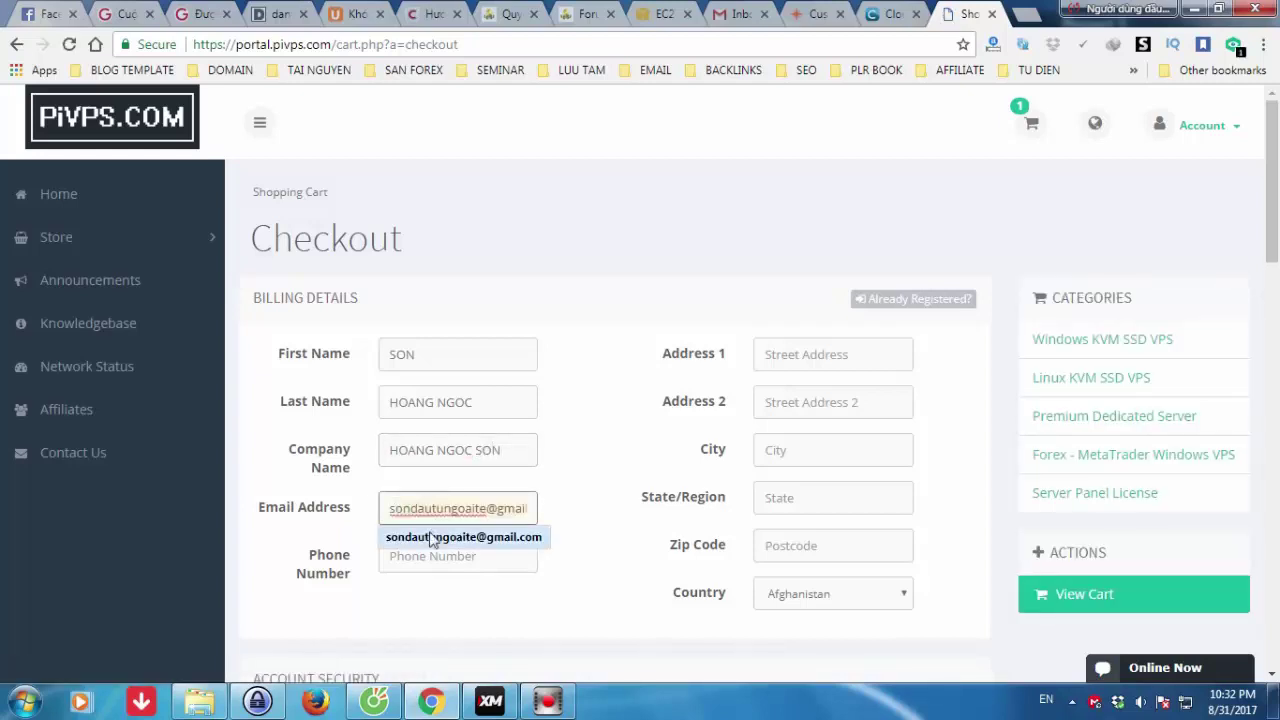
pyautogui.click(432, 537)
pyautogui.click(417, 557)
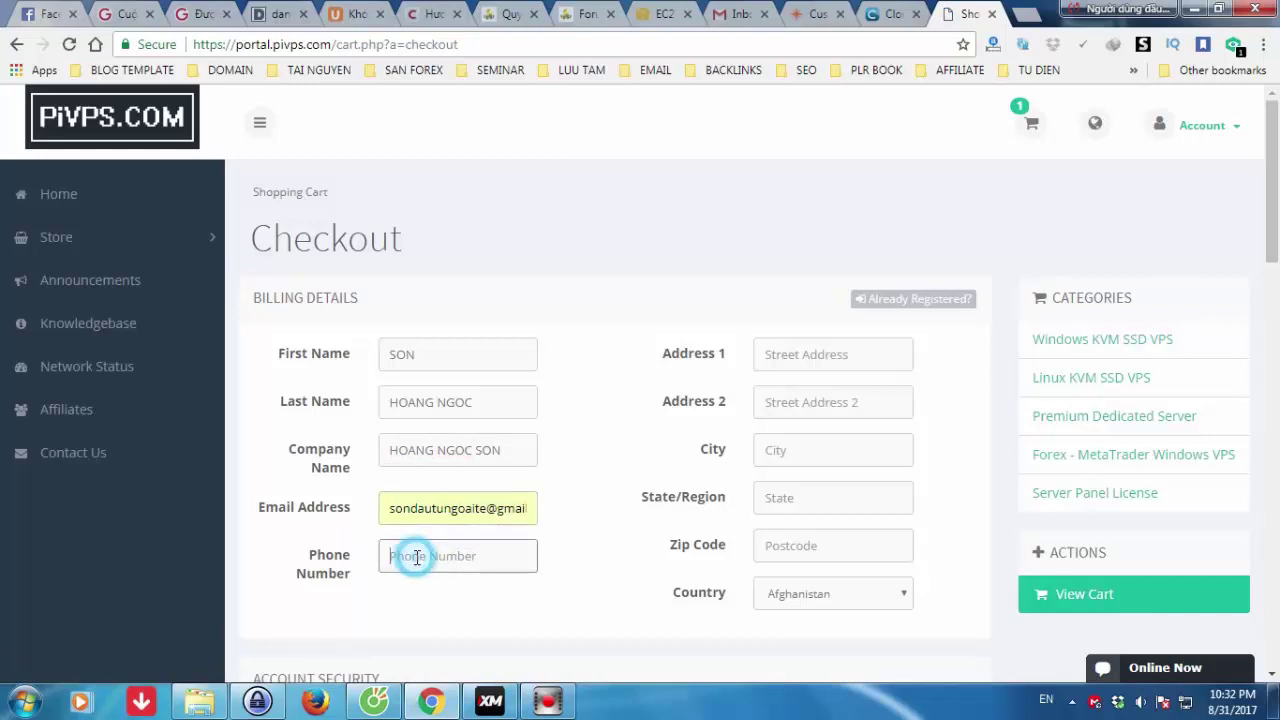
pyautogui.click(808, 356)
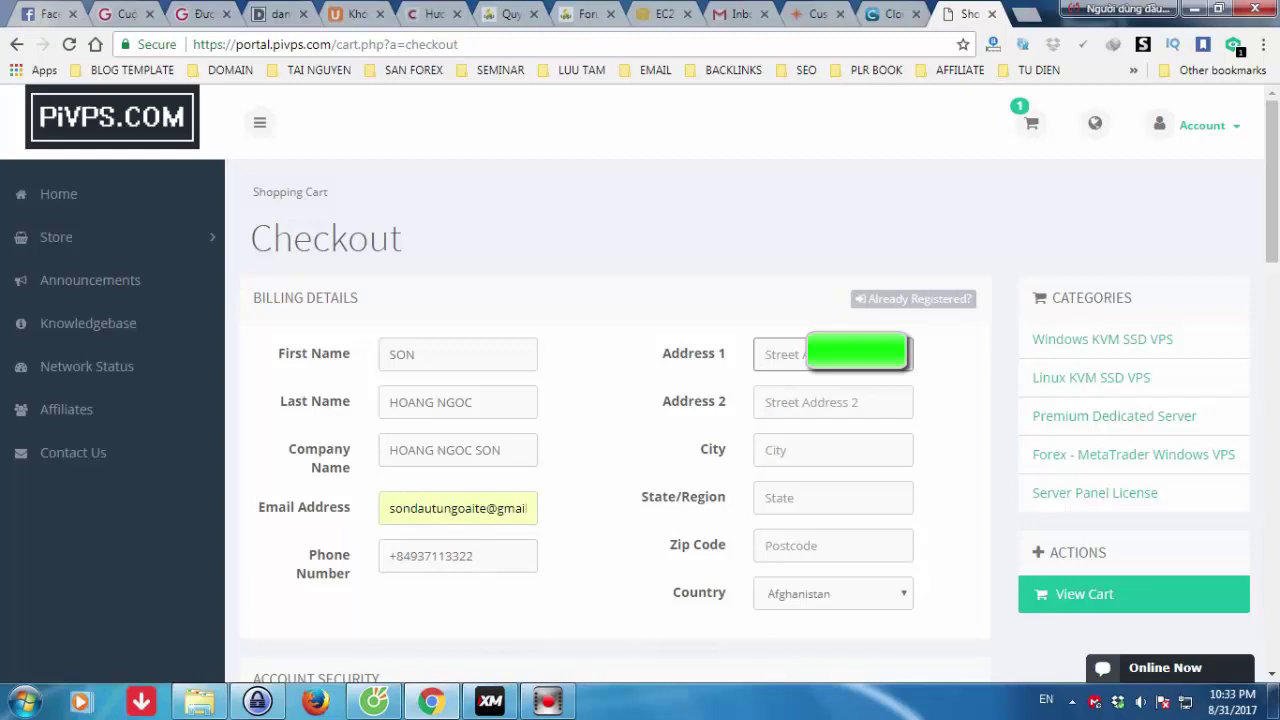
# - Enter the customer's street address, city, state/region and postcode in the billing form
pyautogui.click(822, 449)
pyautogui.write('H')
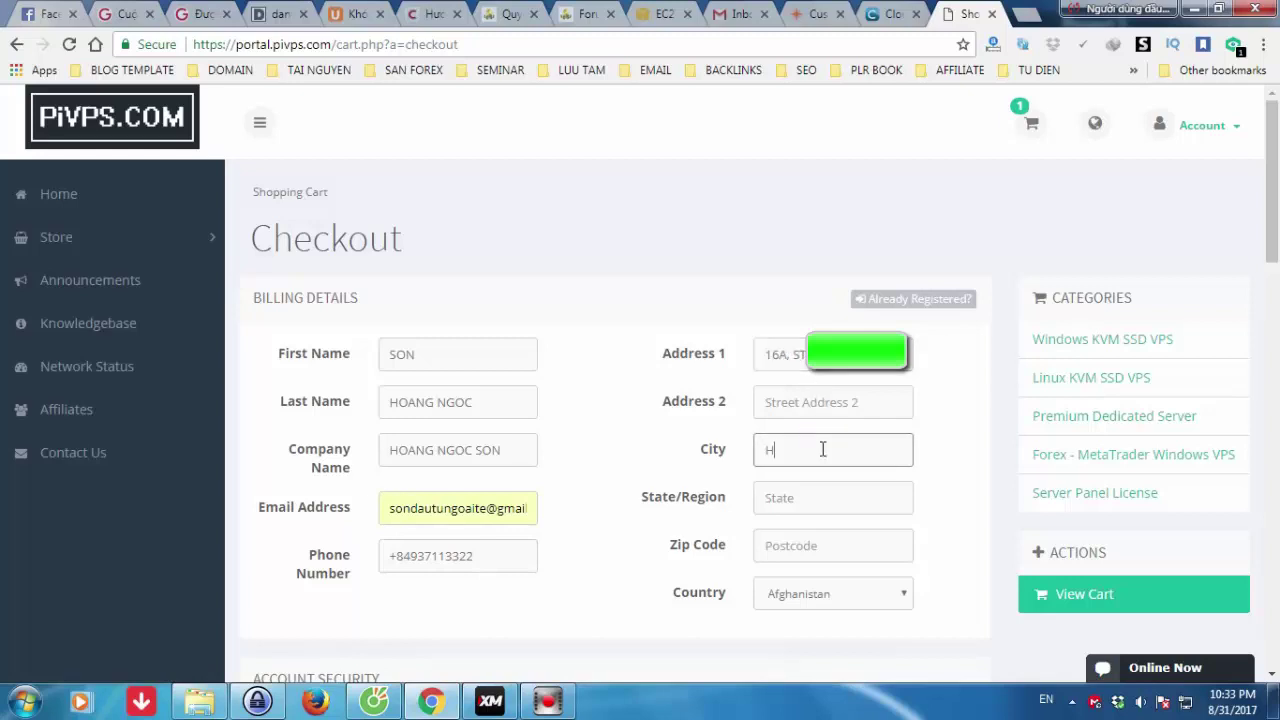
pyautogui.write('O CHI MINH')
pyautogui.click(780, 505)
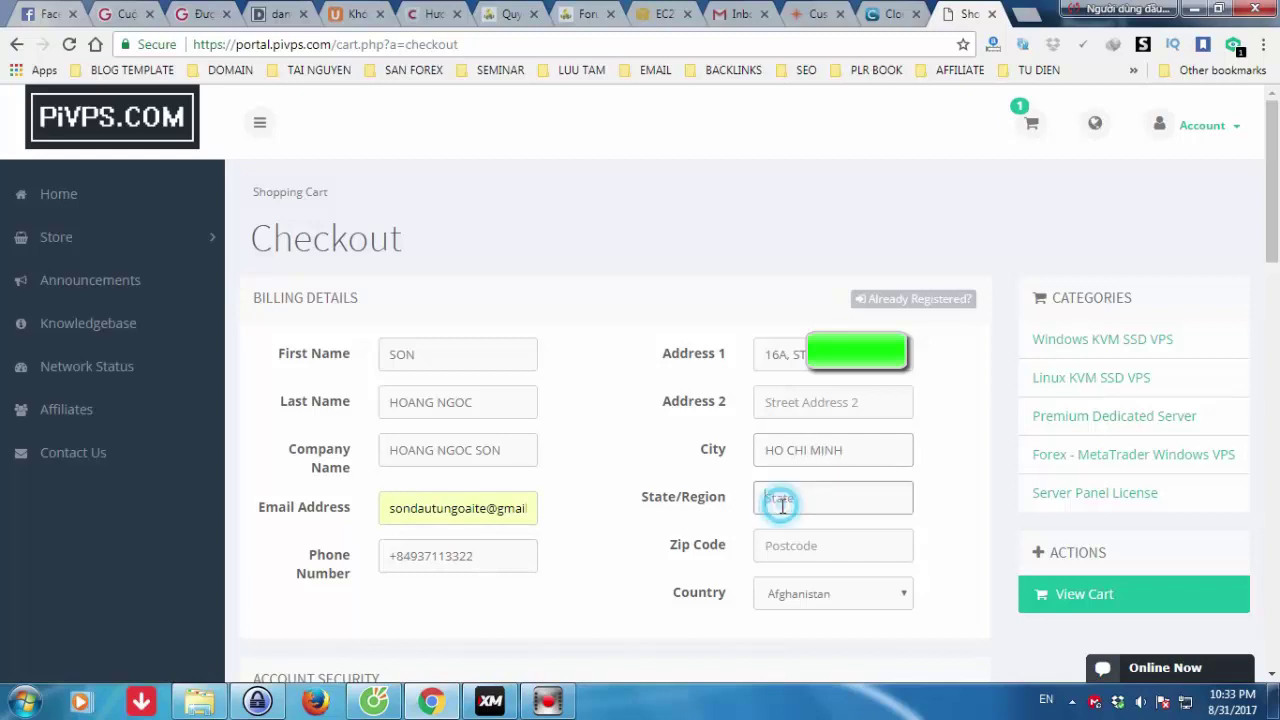
pyautogui.write('GO VAP')
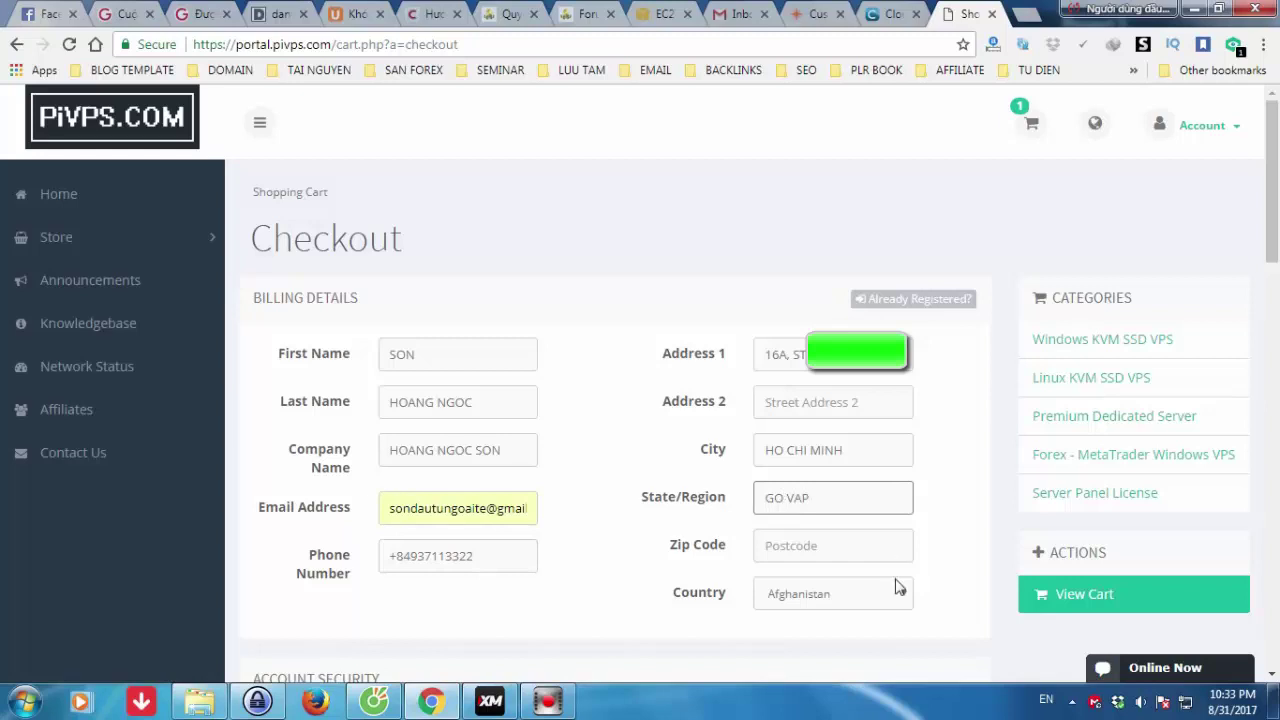
pyautogui.click(814, 548)
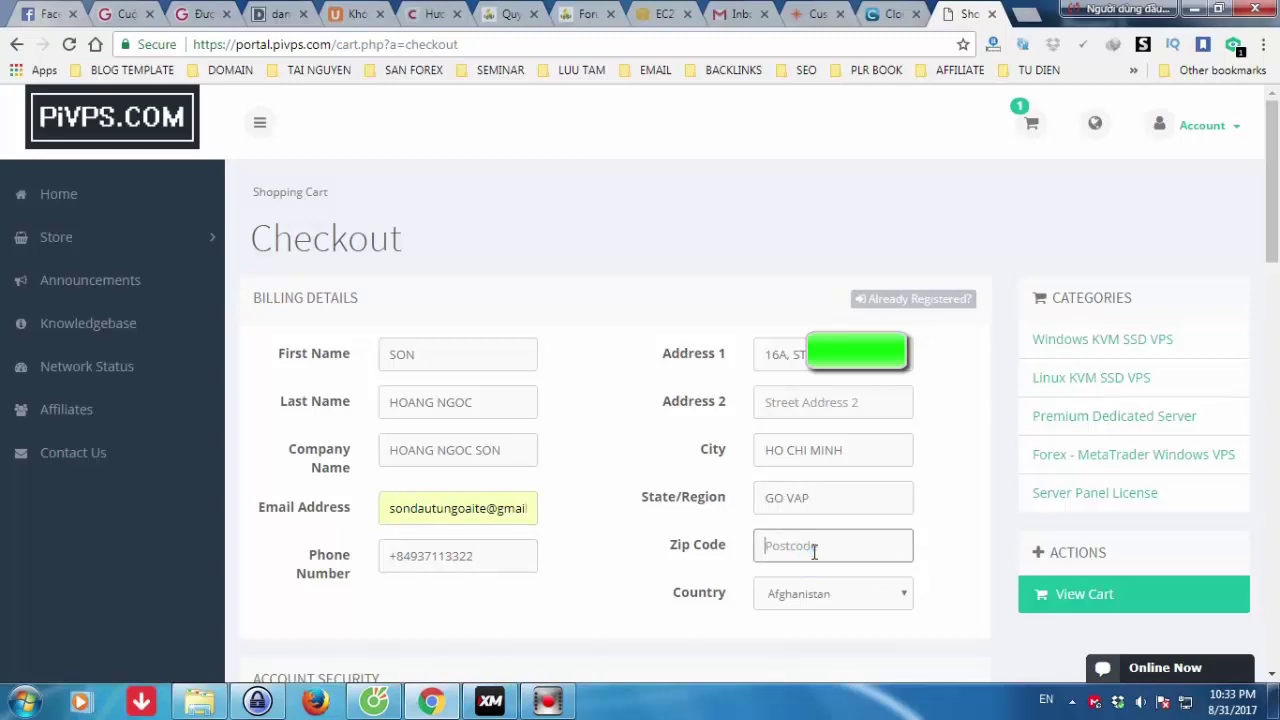
pyautogui.write('700000')
# - Set the billing country to Viet Nam
pyautogui.click(905, 594)
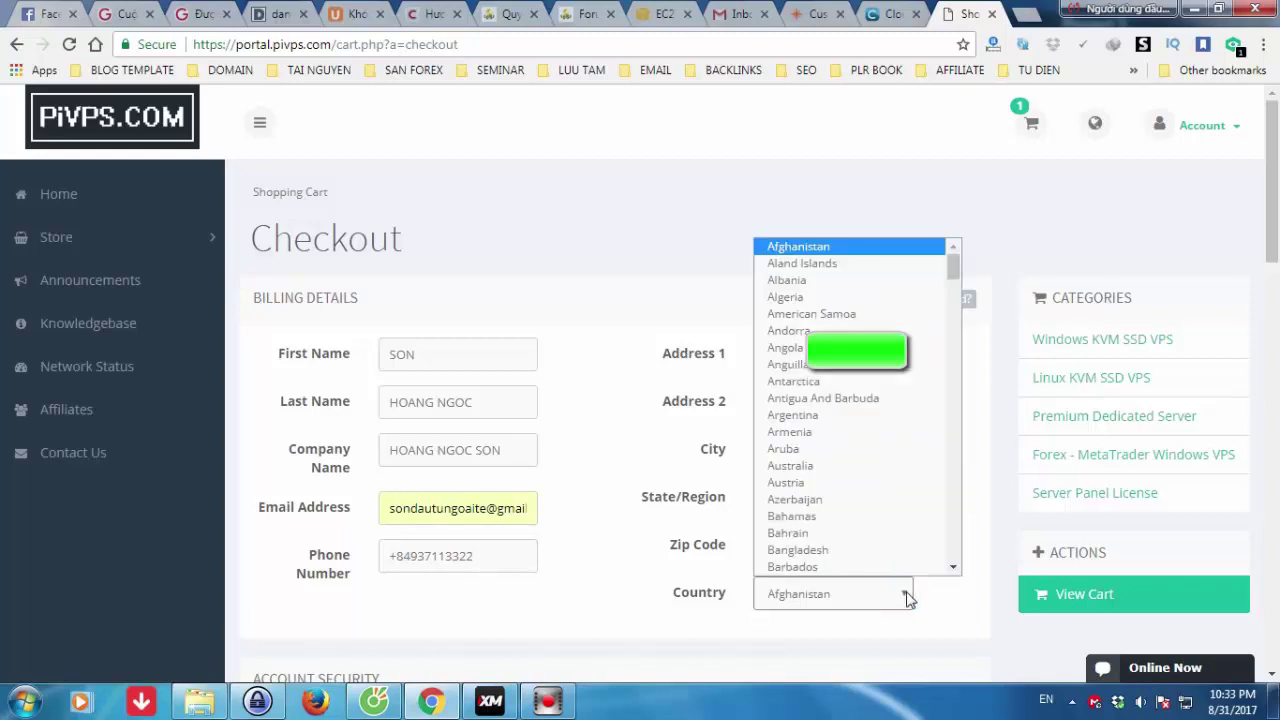
pyautogui.moveTo(954, 264); pyautogui.dragTo(952, 554)
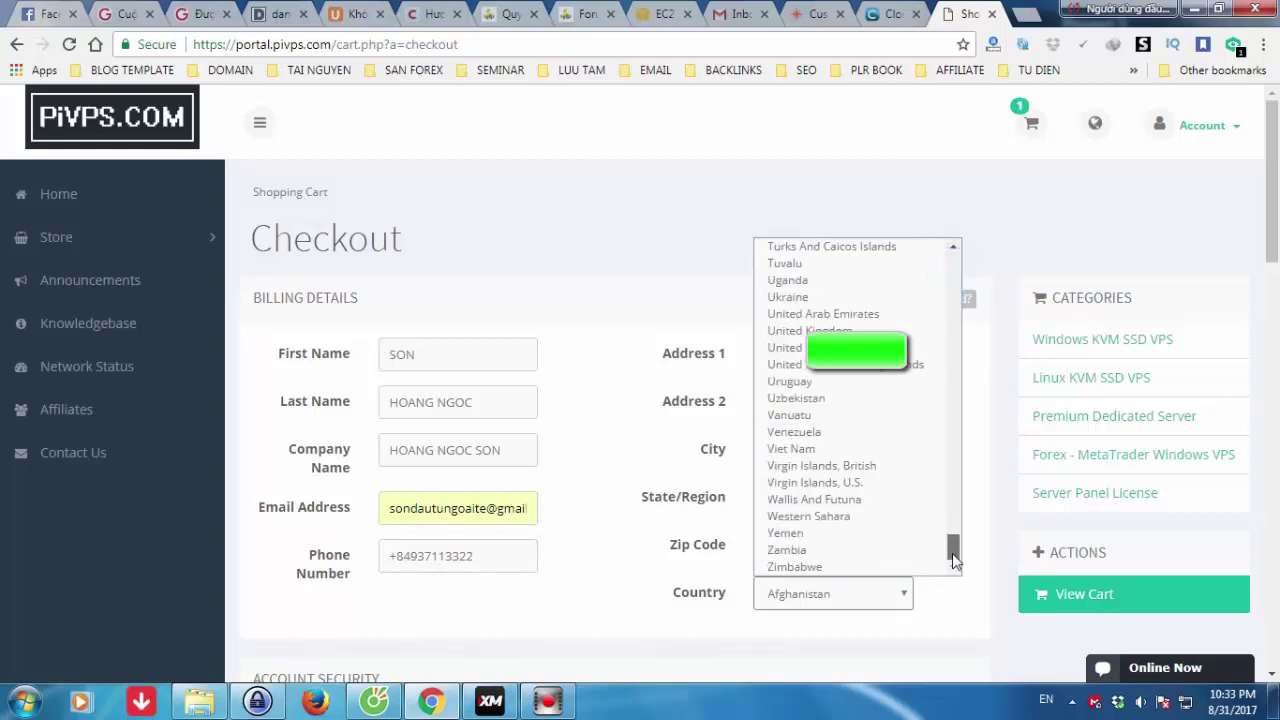
pyautogui.click(810, 449)
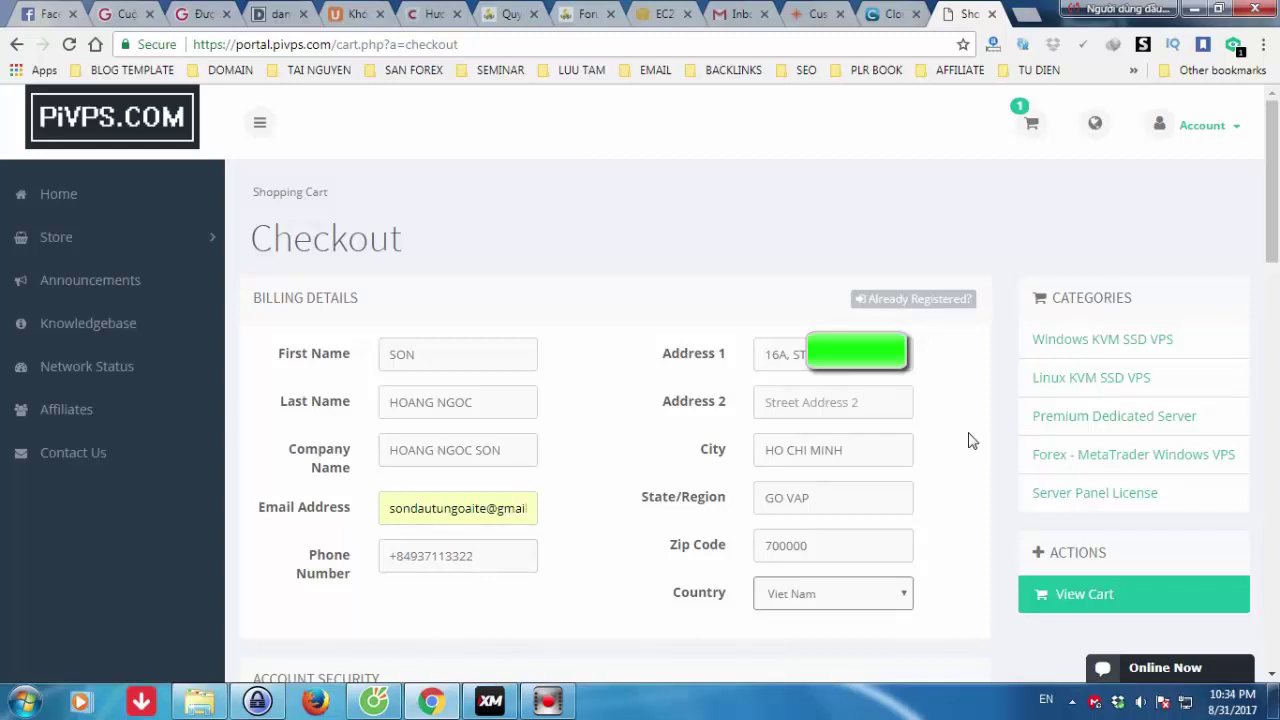
# - Copy the stored account password from KeePass and paste it into the Password field
pyautogui.scroll(-5, 970, 440)
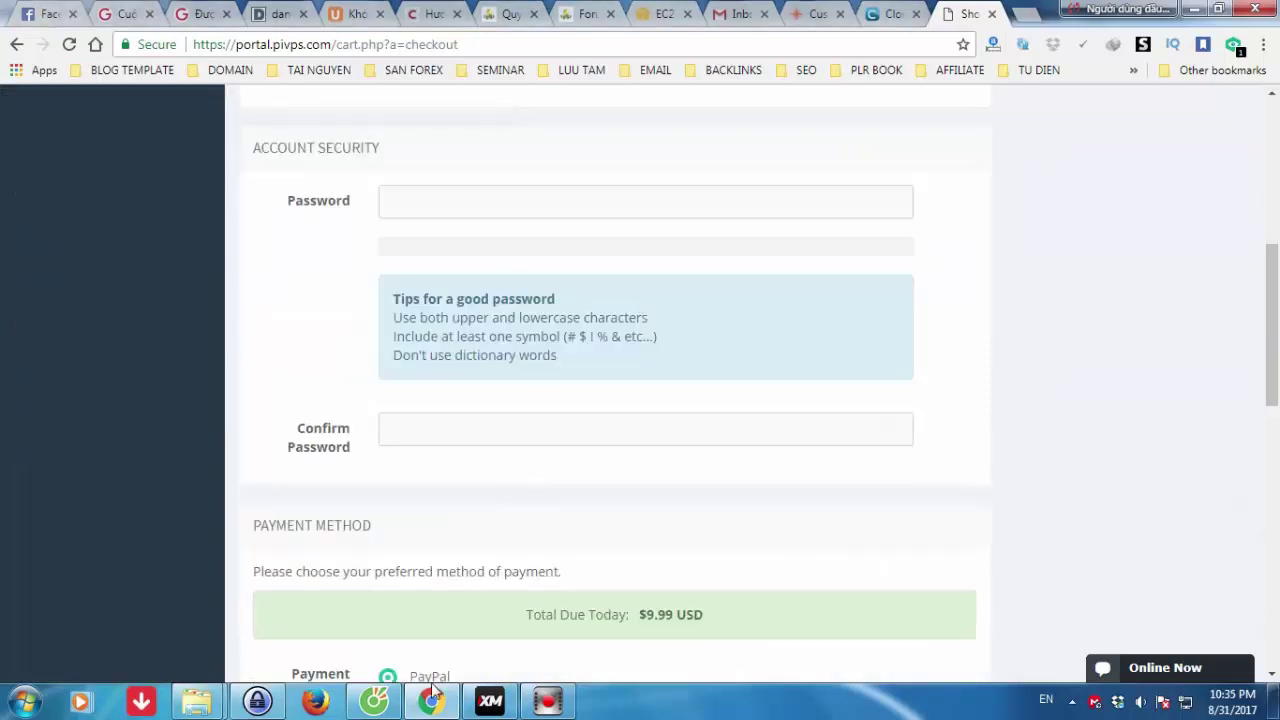
pyautogui.click(259, 702)
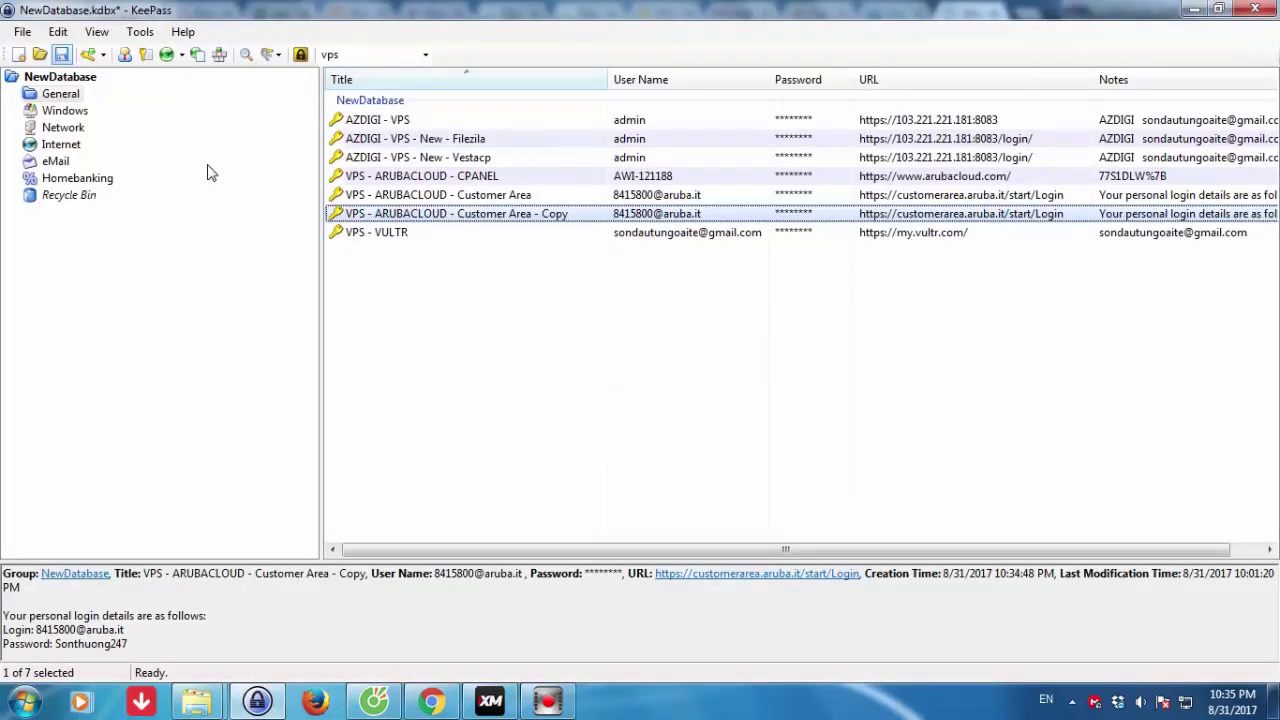
pyautogui.click(144, 56)
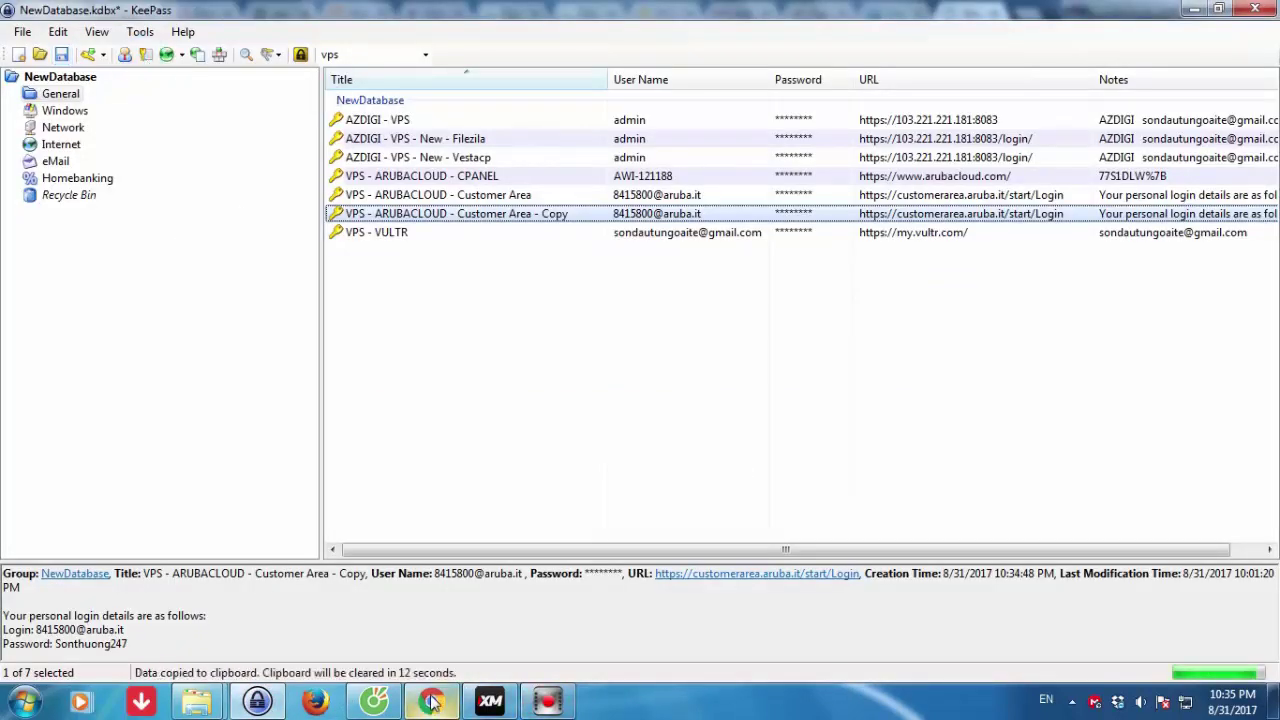
pyautogui.click(431, 702)
pyautogui.click(414, 199)
pyautogui.hotkey('ctrl', 'v')
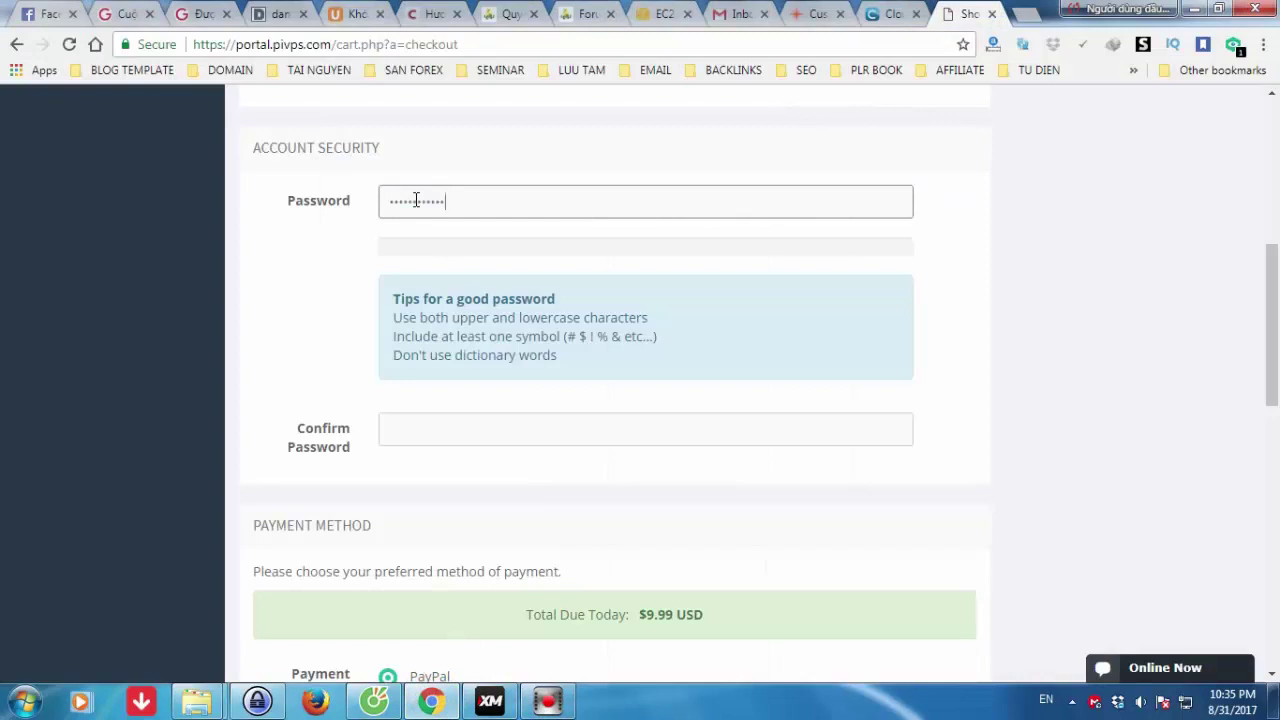
# - Paste the same password into Confirm Password so both entries match
pyautogui.click(425, 424)
pyautogui.hotkey('ctrl', 'v')
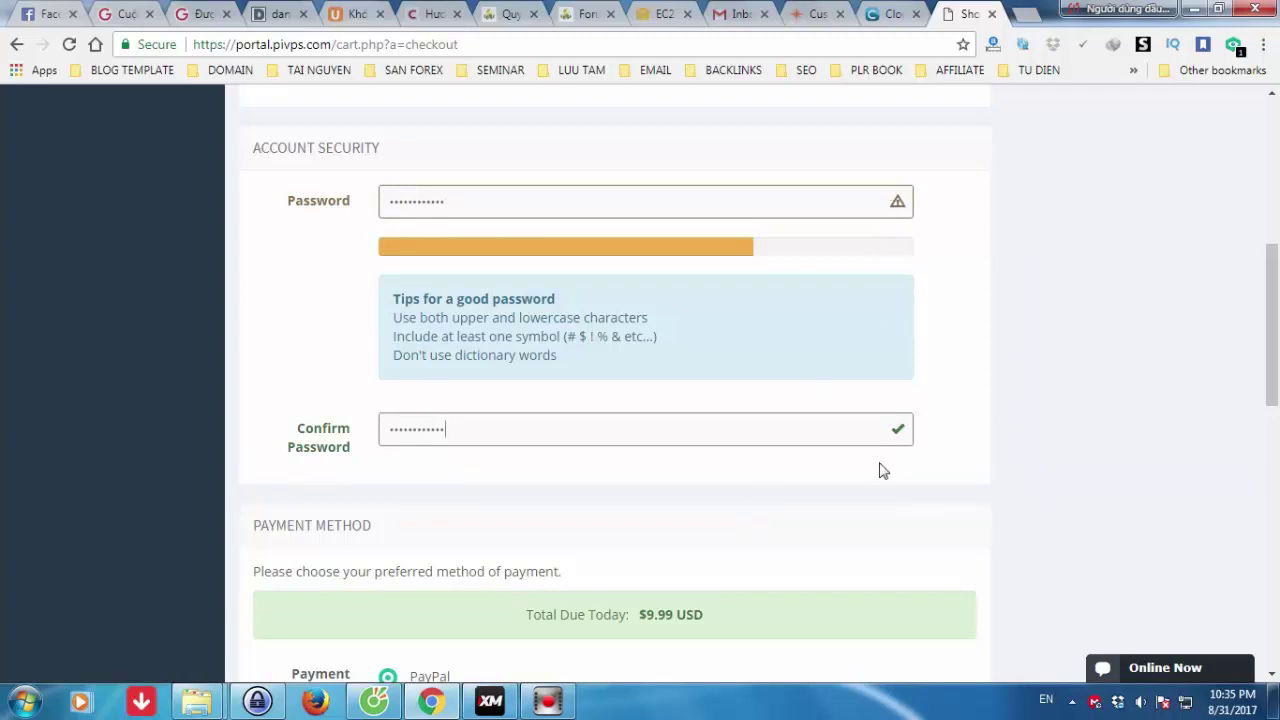
pyautogui.scroll(-2, 882, 470)
# - Switch payment to Credit/Debit/Prepaid Card and select MasterCard as the card type
pyautogui.scroll(-2, 882, 470)
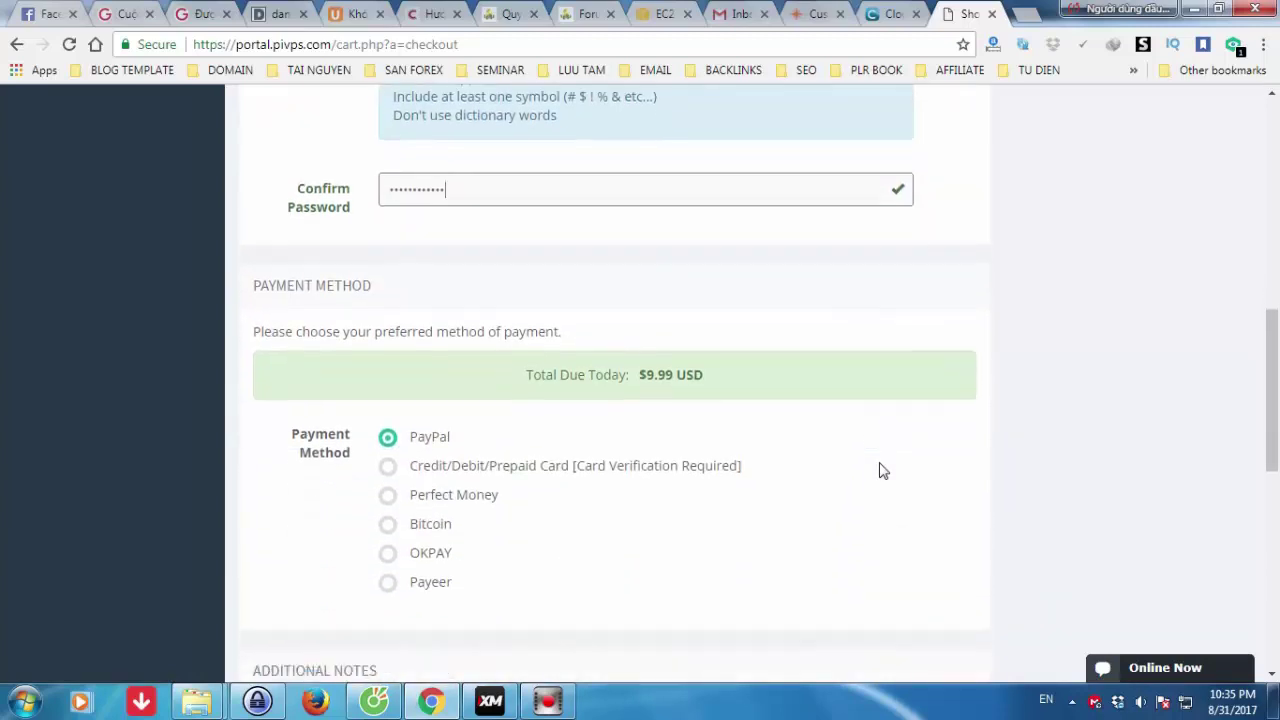
pyautogui.click(388, 333)
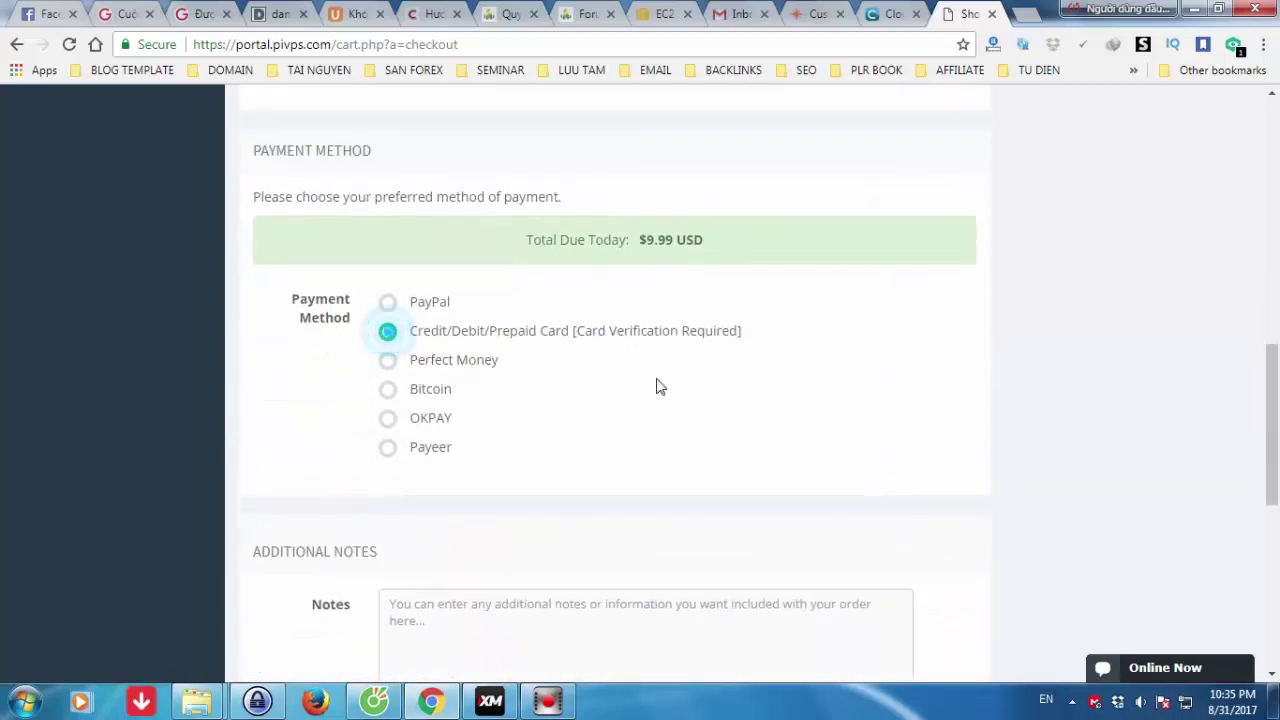
pyautogui.scroll(-2, 1073, 433)
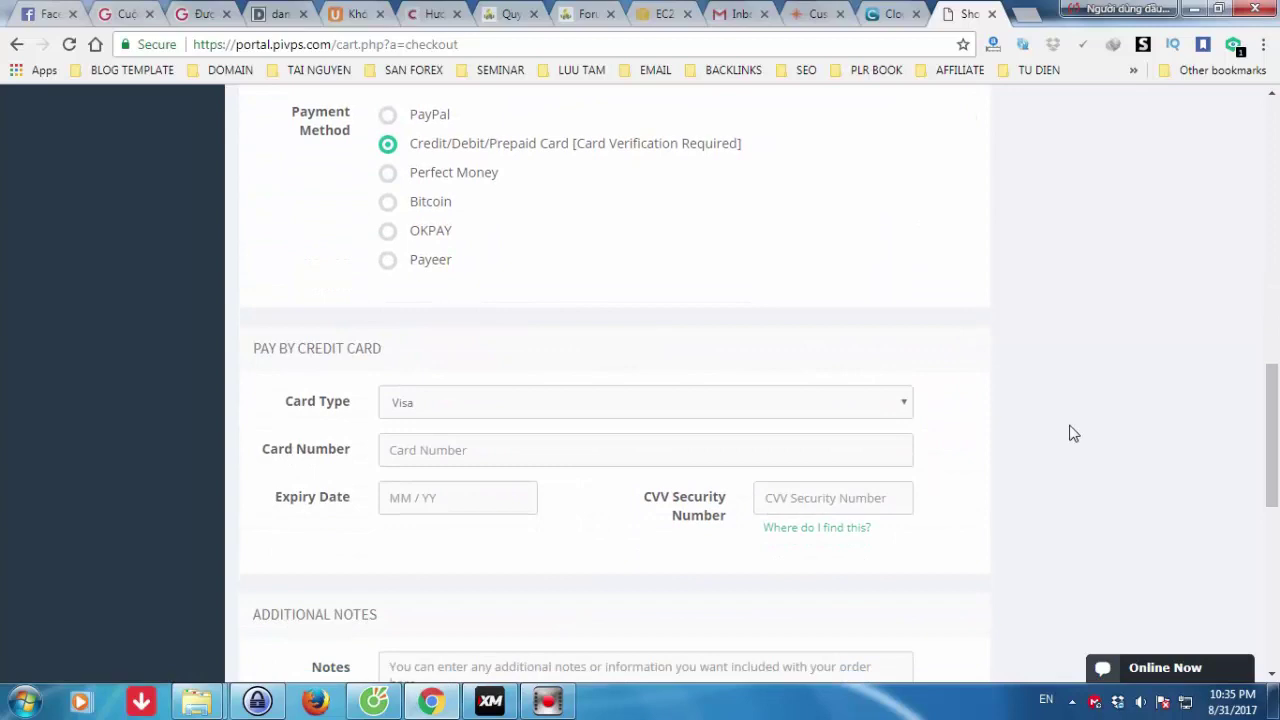
pyautogui.click(900, 404)
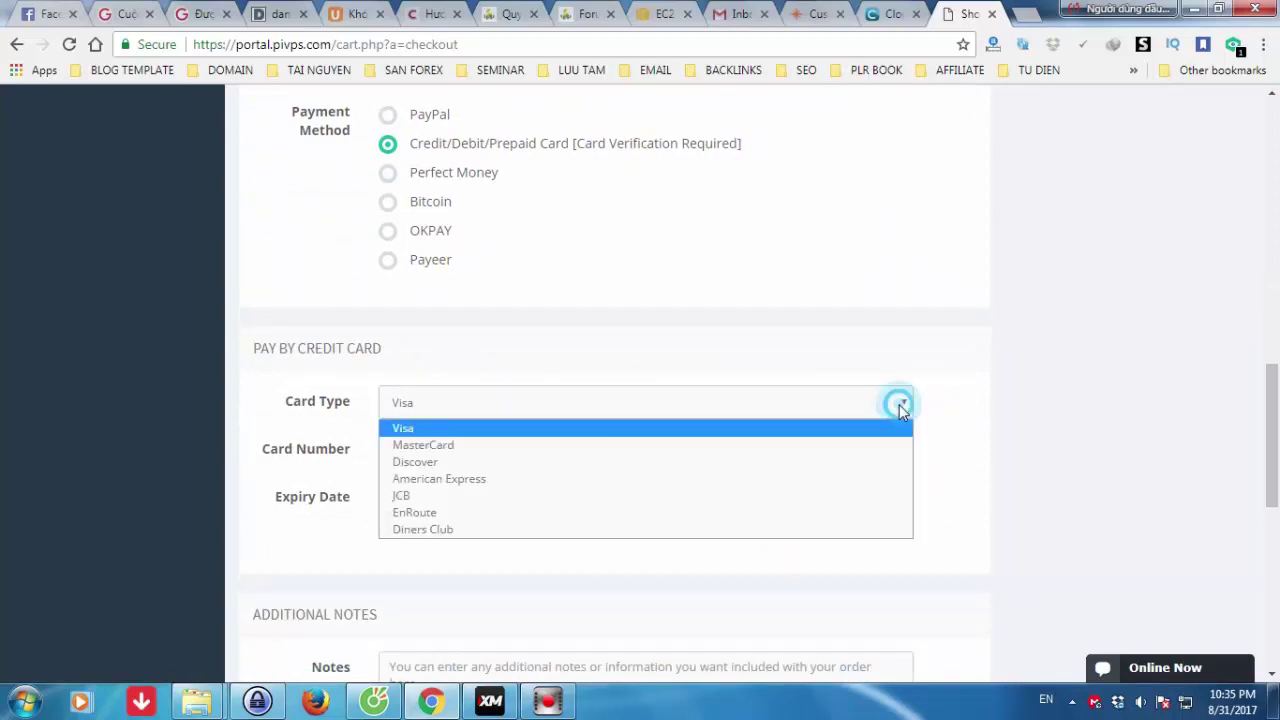
pyautogui.click(594, 445)
pyautogui.scroll(-3, 1186, 447)
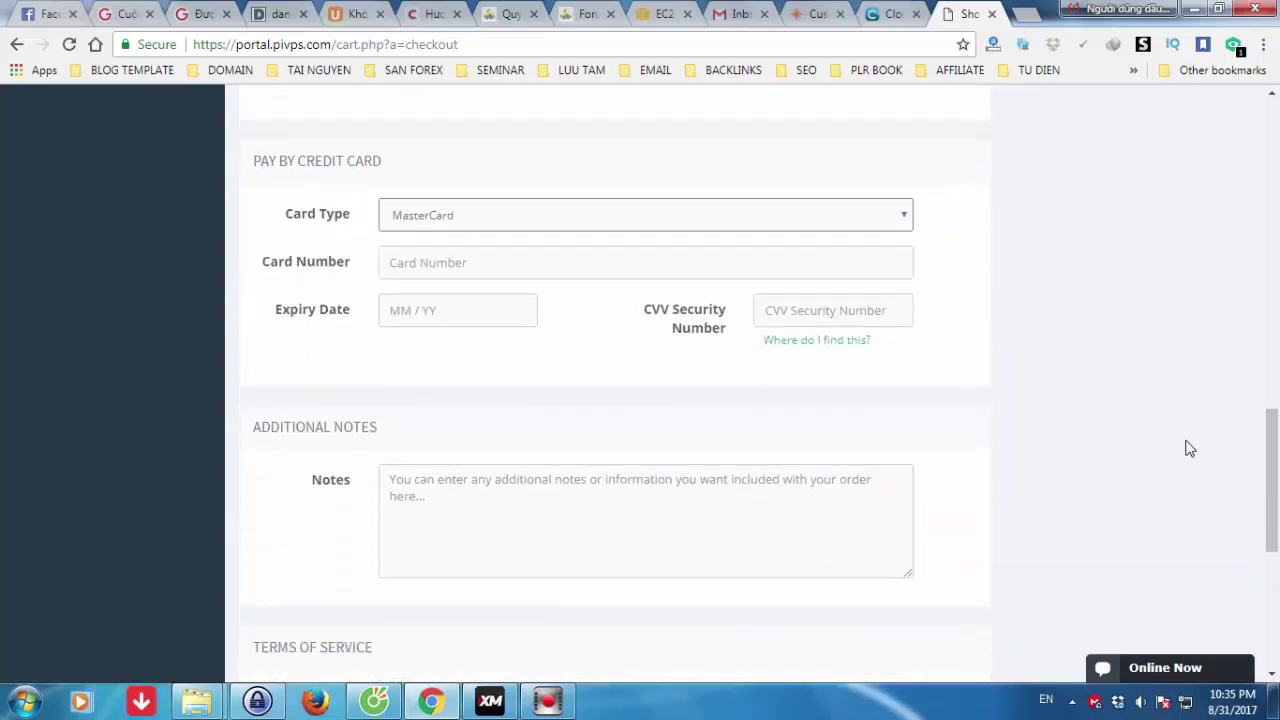
pyautogui.click(425, 218)
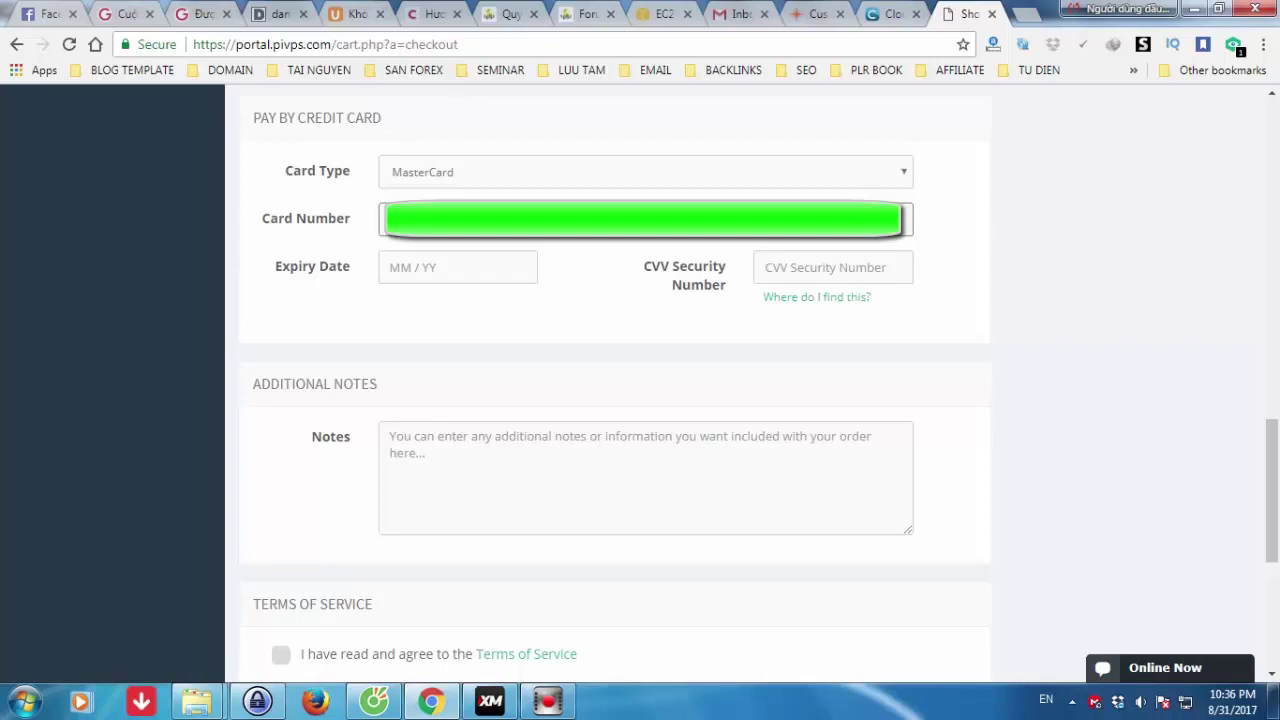
# - Enter the card's expiry date and CVV security number
pyautogui.click(383, 266)
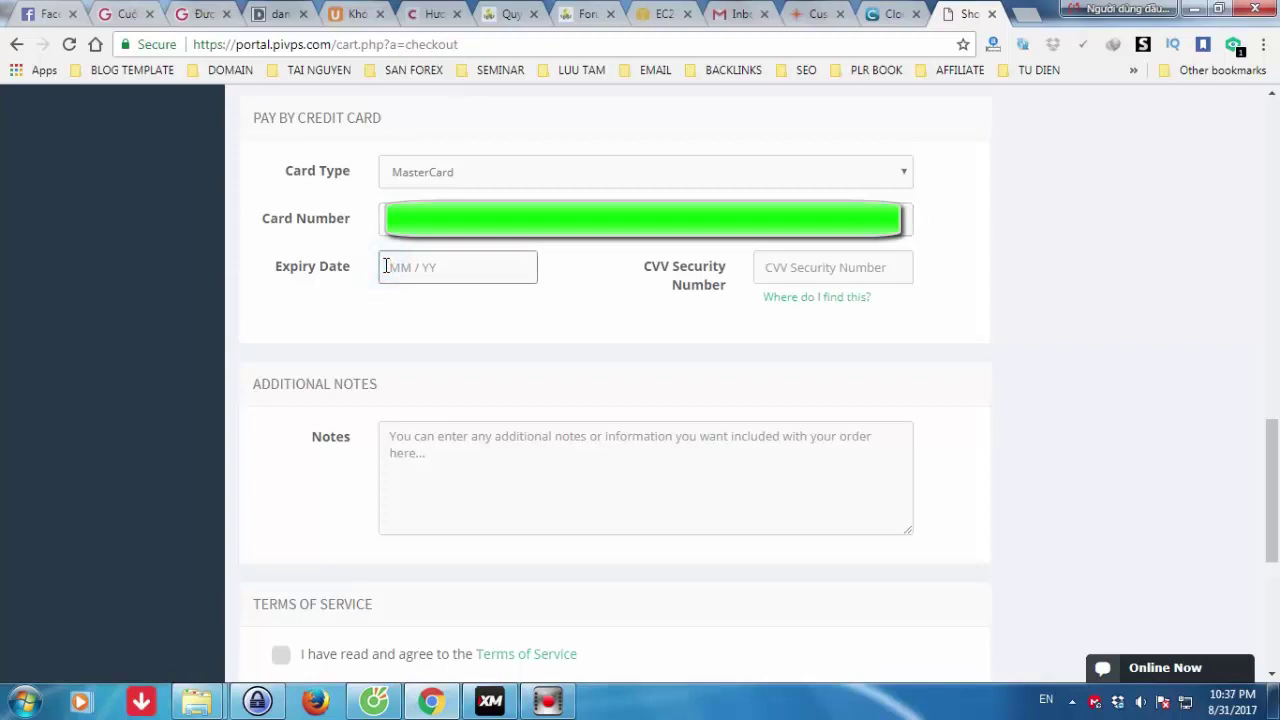
pyautogui.write('11 / 18')
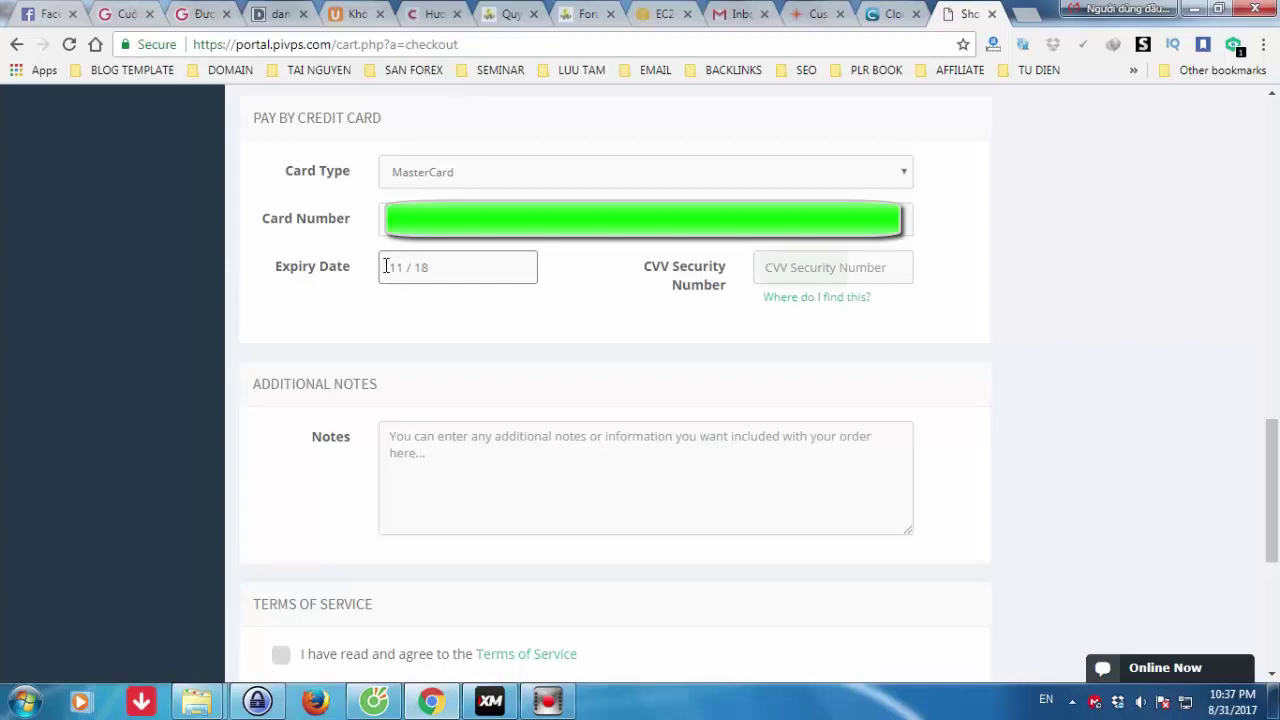
pyautogui.click(799, 255)
pyautogui.press('Tab')
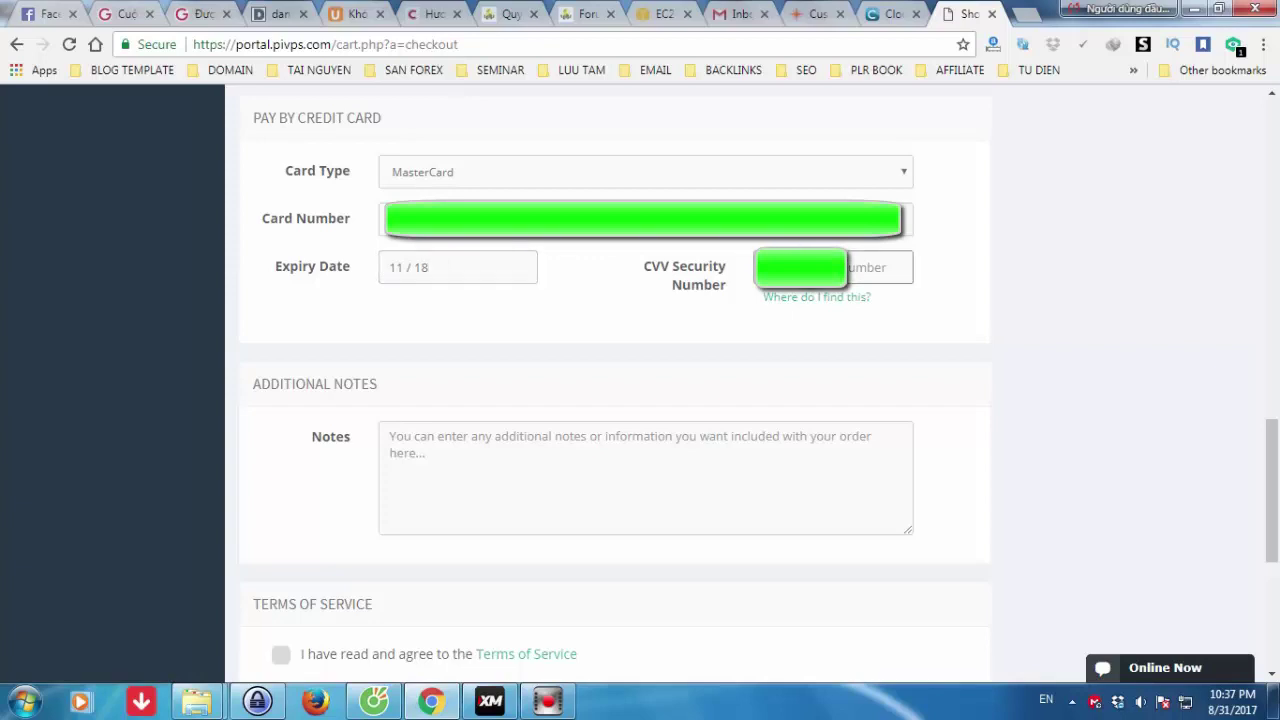
pyautogui.write('1')
# - Agree to the Terms of Service and submit the PiVPS order with Complete Order
pyautogui.scroll(-2, 820, 390)
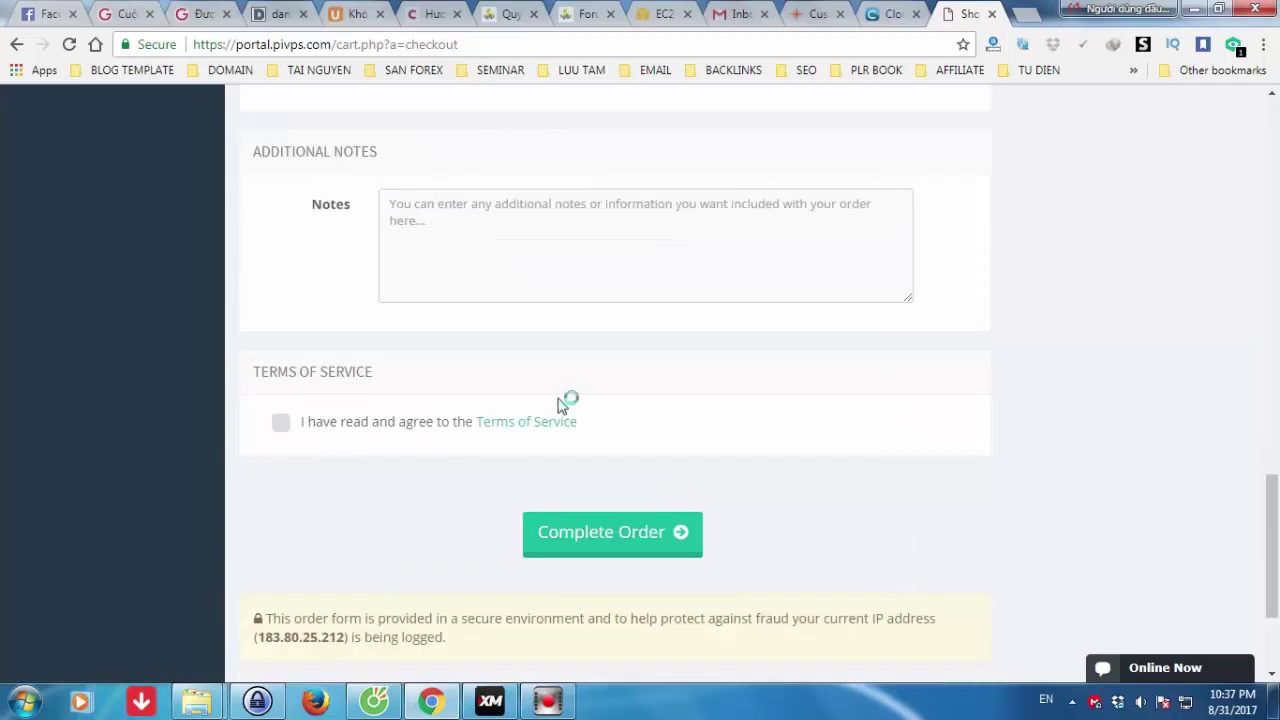
pyautogui.click(282, 424)
pyautogui.click(630, 535)
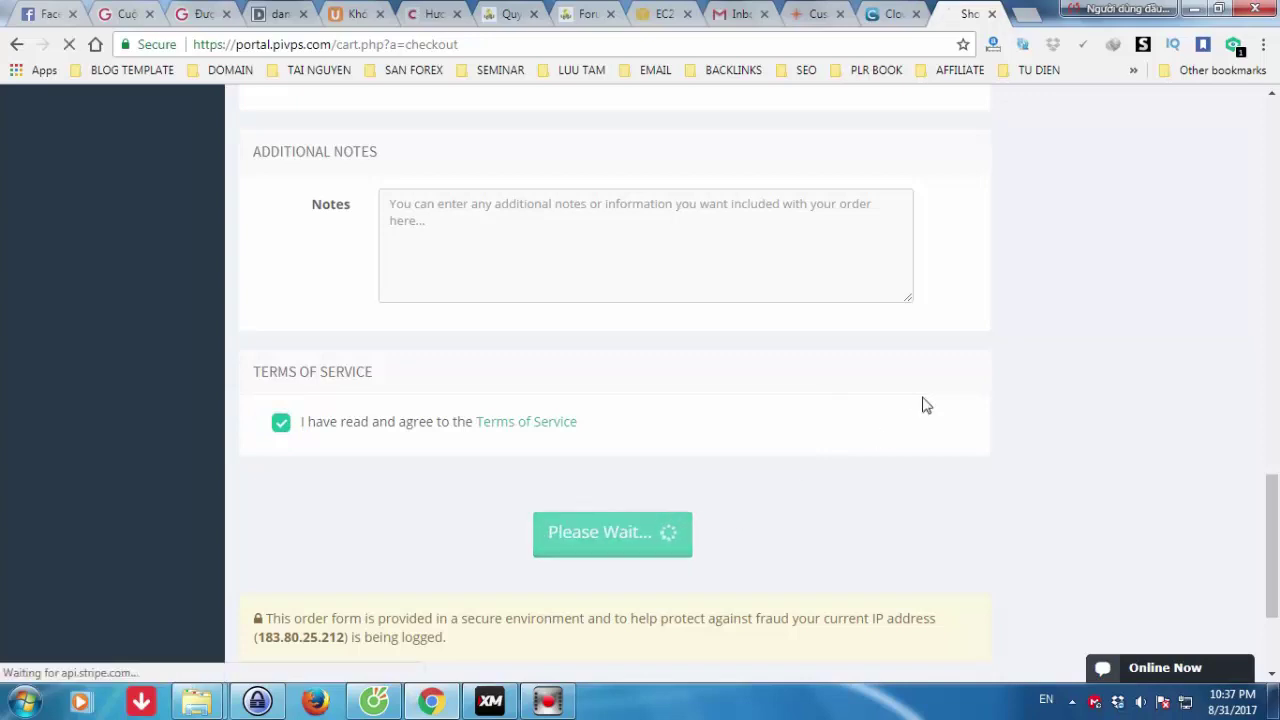